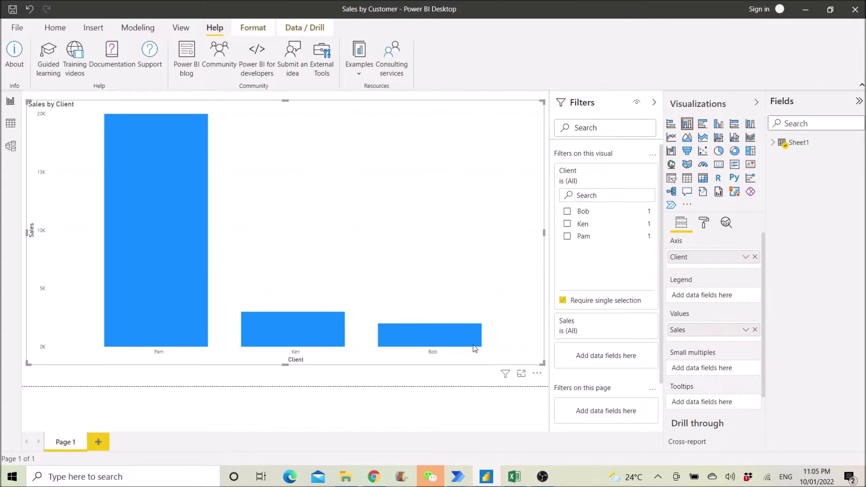
- Switch from the Sales by Client report to the Sales by Customer Excel workbook
click(515, 477)
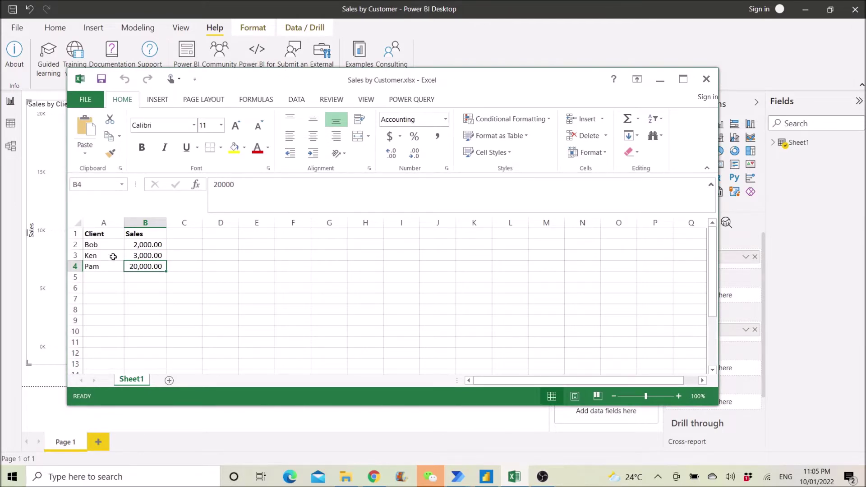
- Select the client names in A1:A4, then switch to the Power Automate export flow window
drag(112, 233, 115, 266)
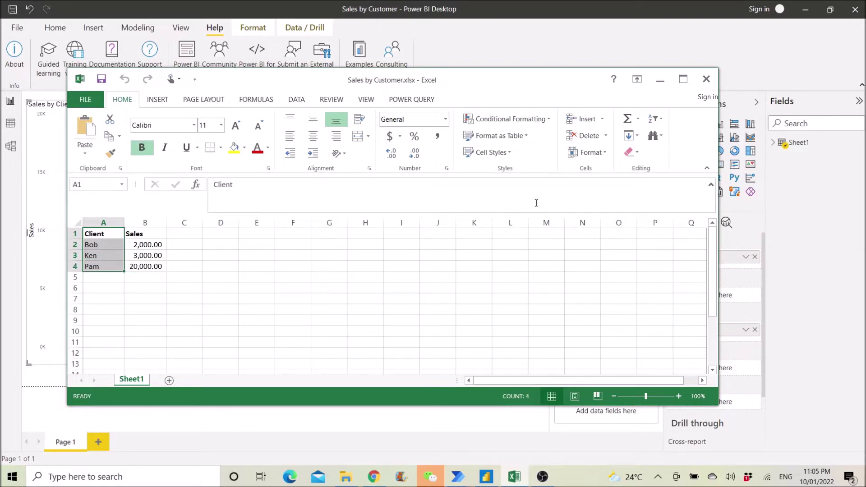
mouse_move(460, 474)
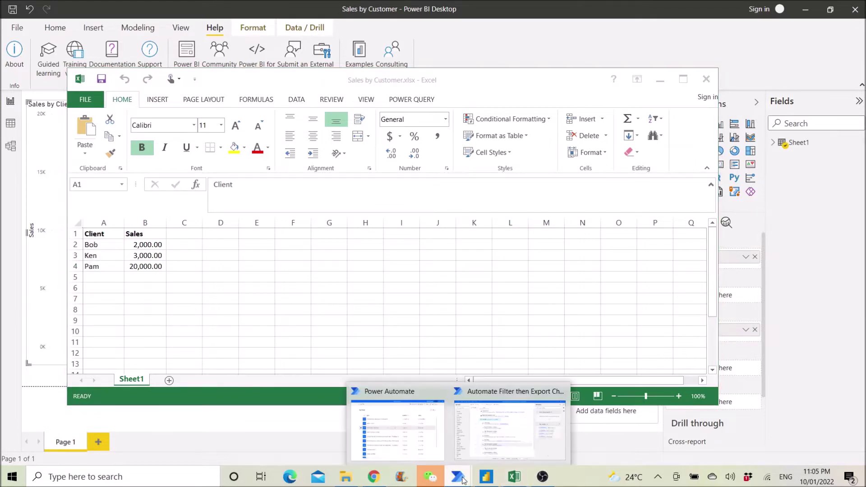
click(499, 434)
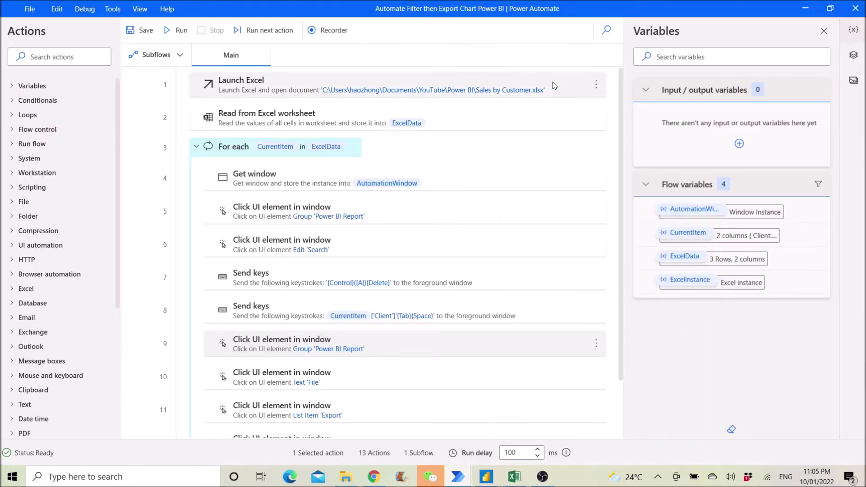
click(573, 87)
double_click(573, 87)
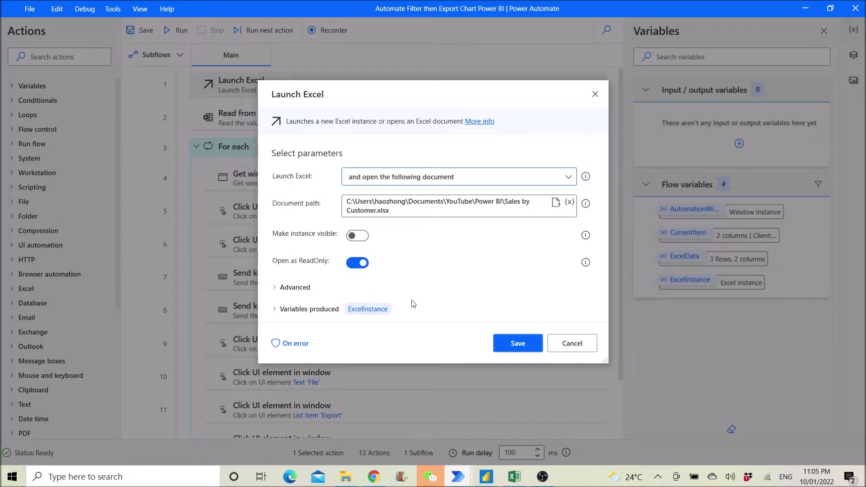
click(572, 345)
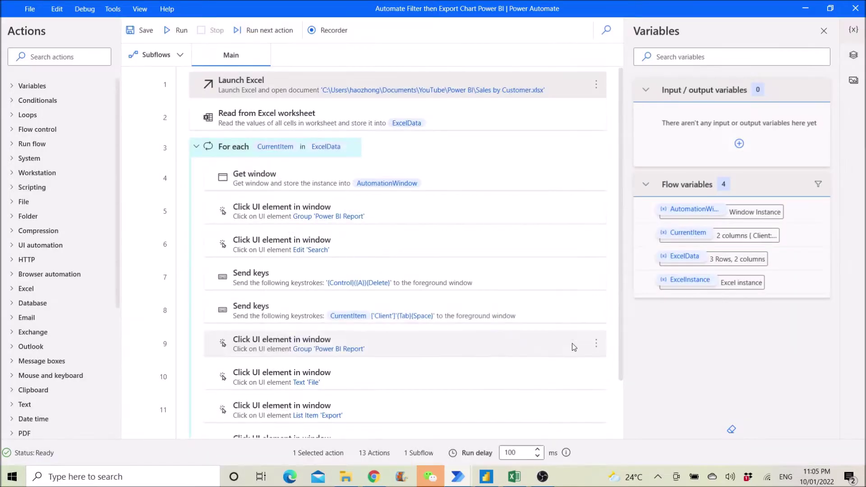
double_click(518, 120)
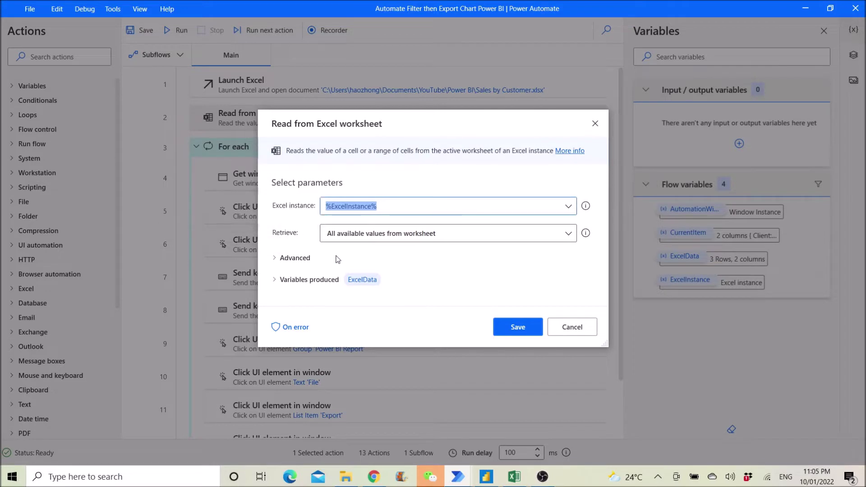
click(277, 259)
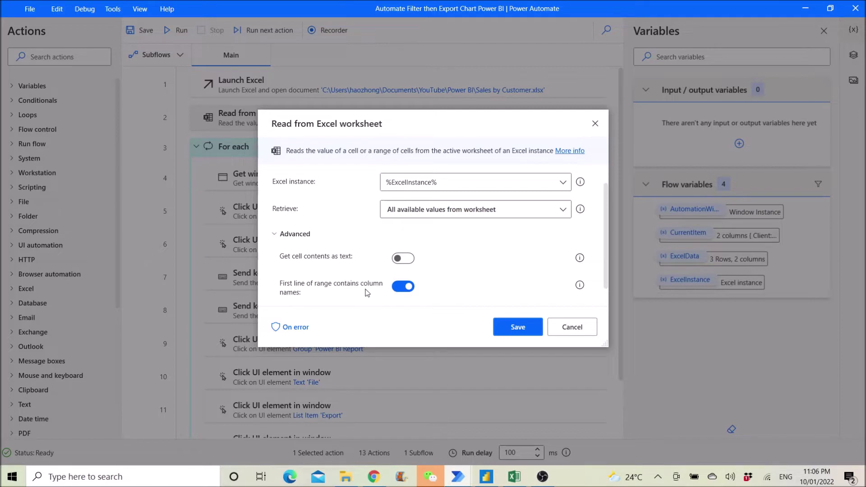
click(571, 328)
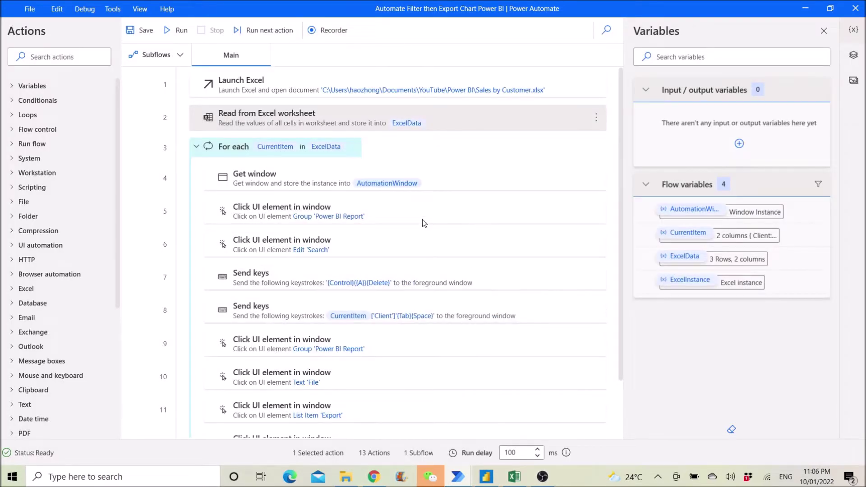
double_click(250, 150)
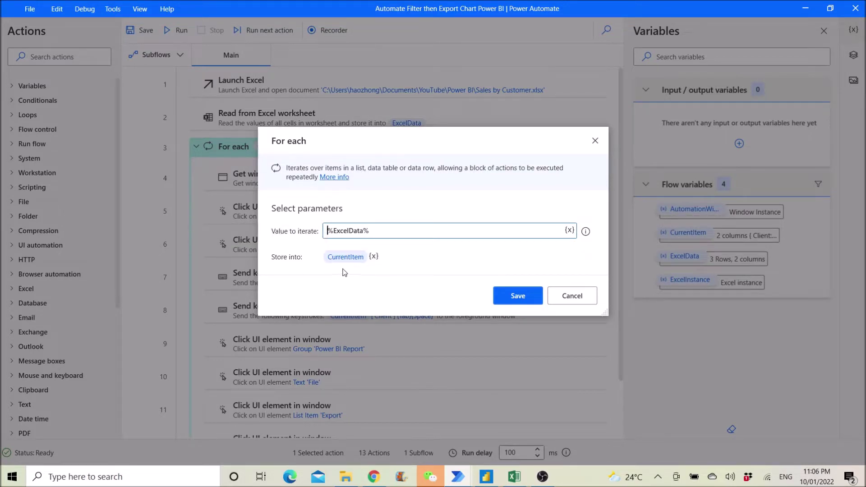
click(586, 296)
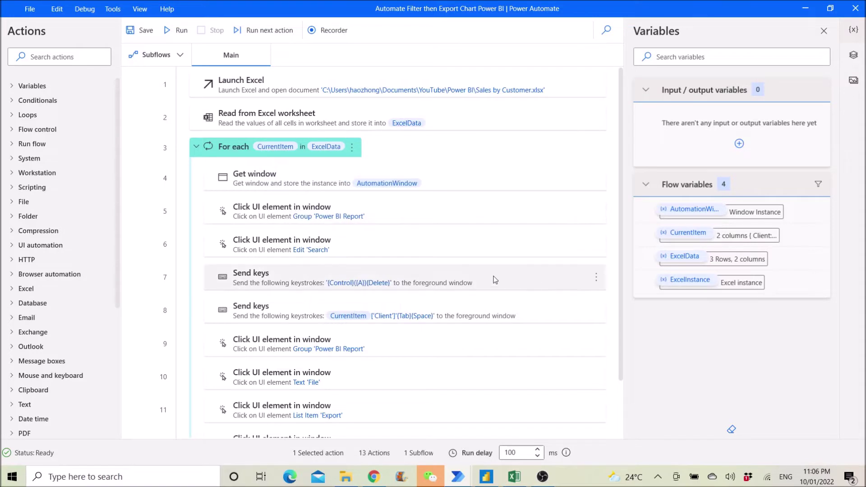
double_click(461, 184)
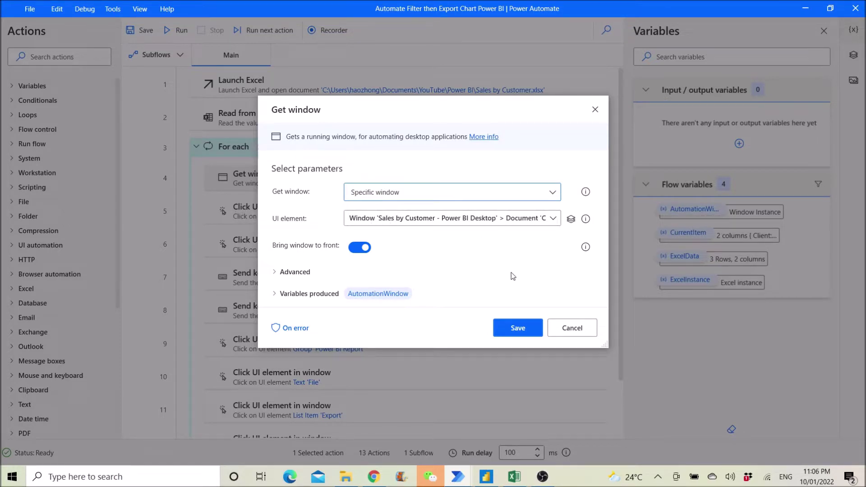
click(274, 272)
click(276, 237)
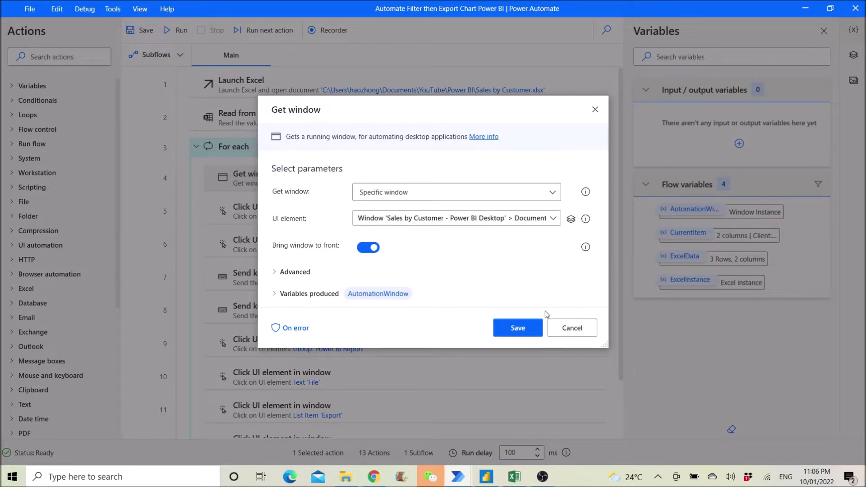
click(571, 328)
click(41, 58)
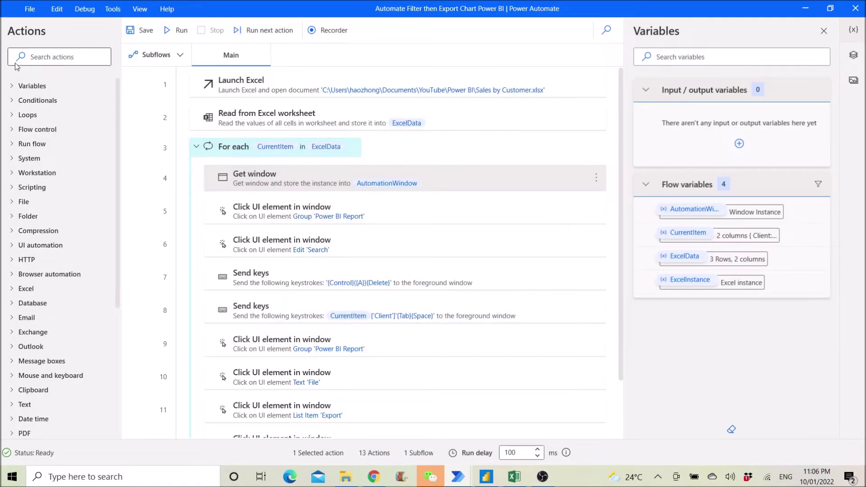
text(get)
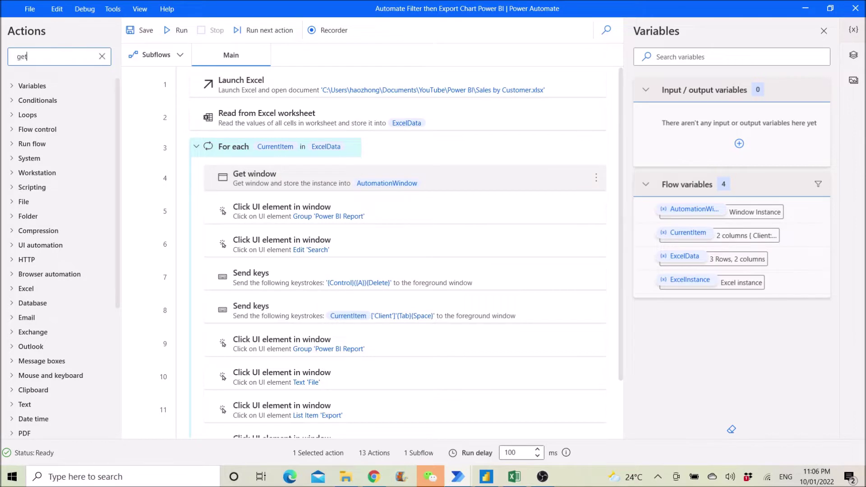
text( windown)
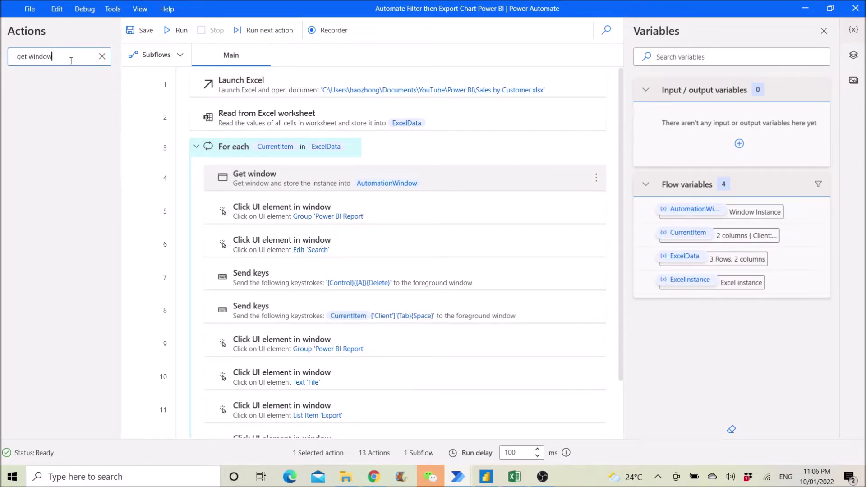
drag(68, 114, 274, 209)
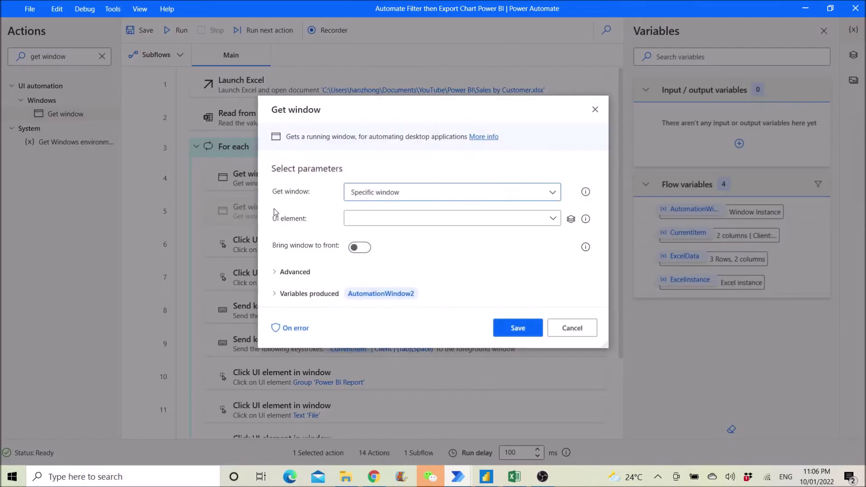
click(552, 219)
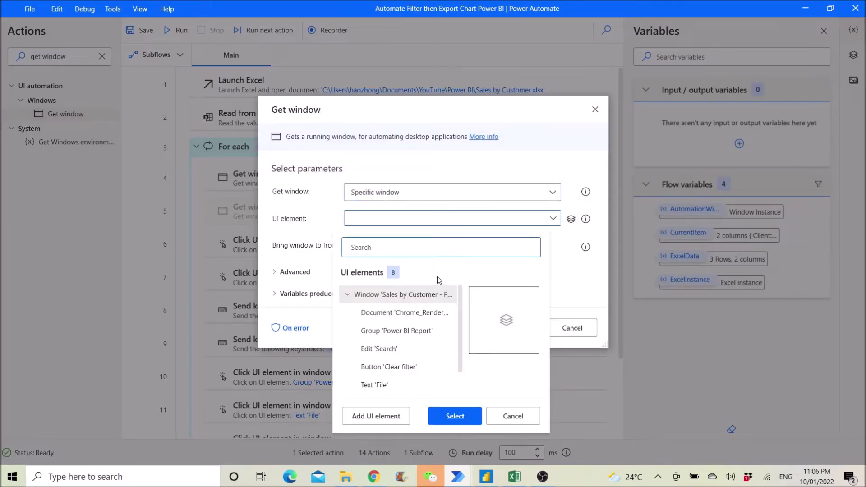
click(361, 417)
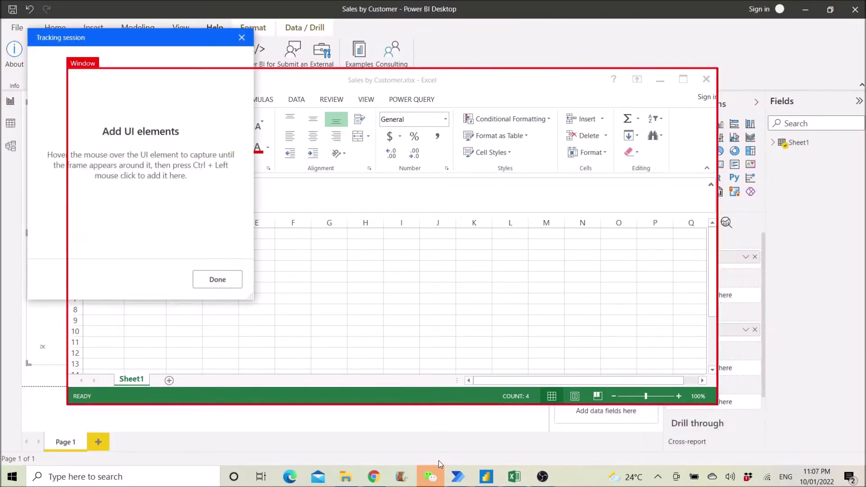
click(488, 481)
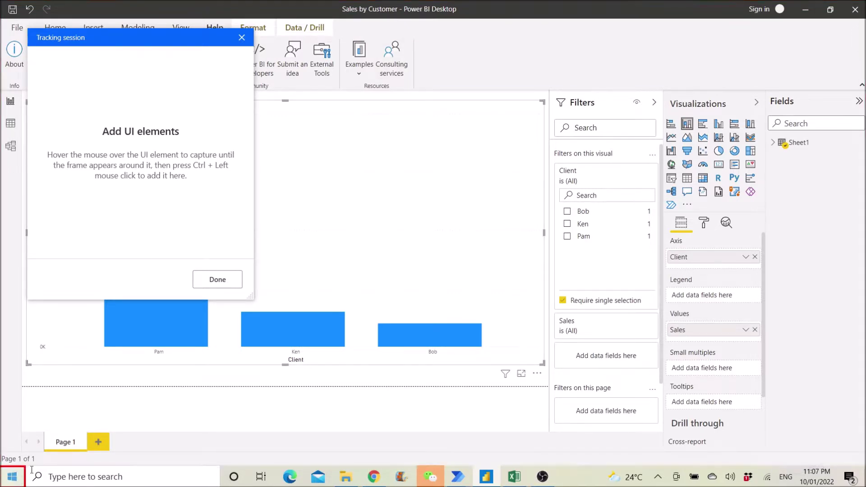
ctrl+click(544, 29)
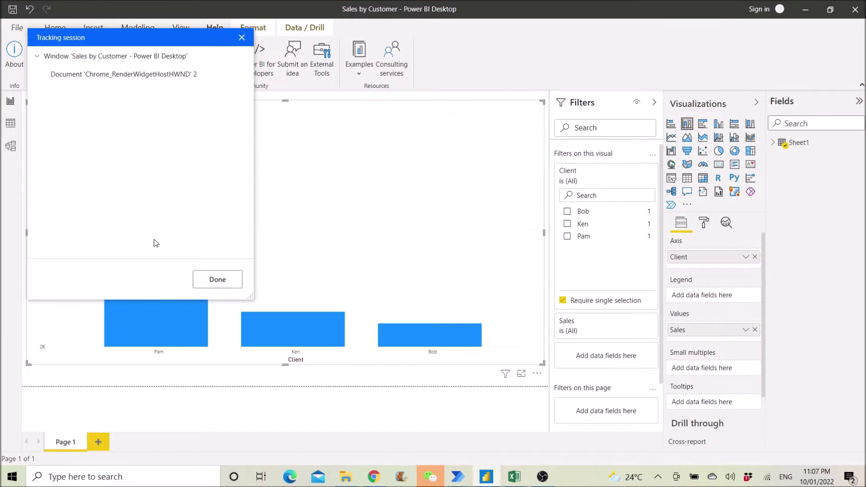
click(208, 281)
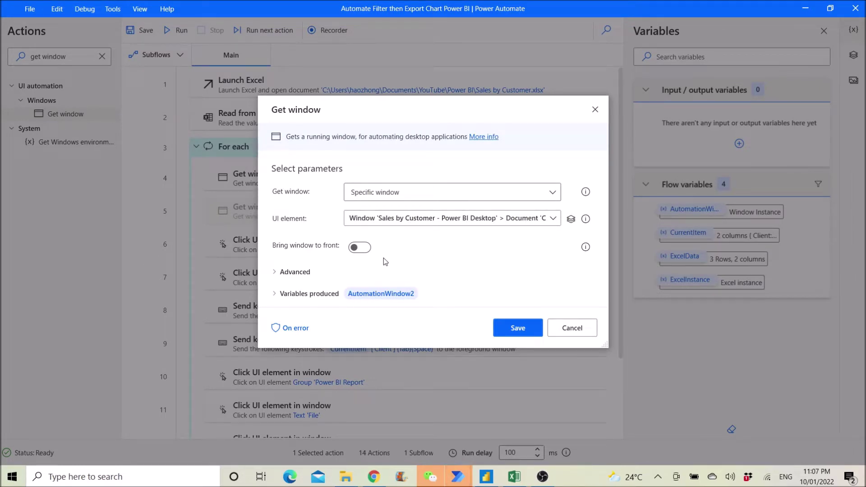
click(361, 247)
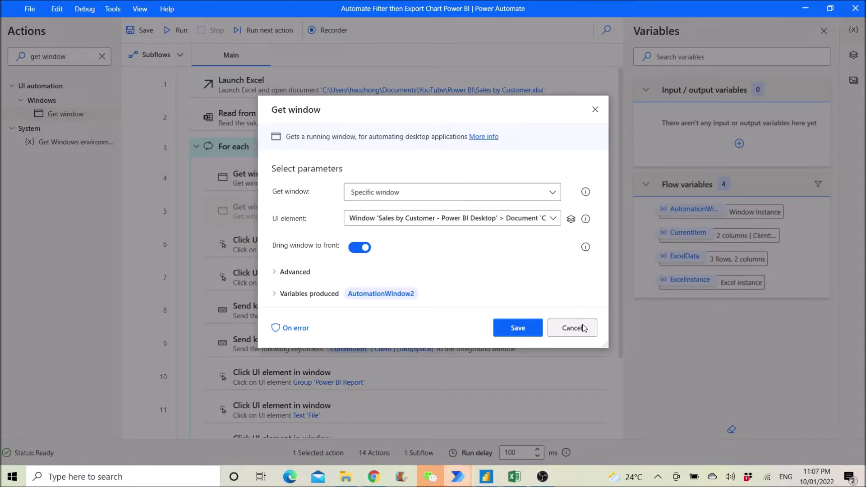
click(526, 329)
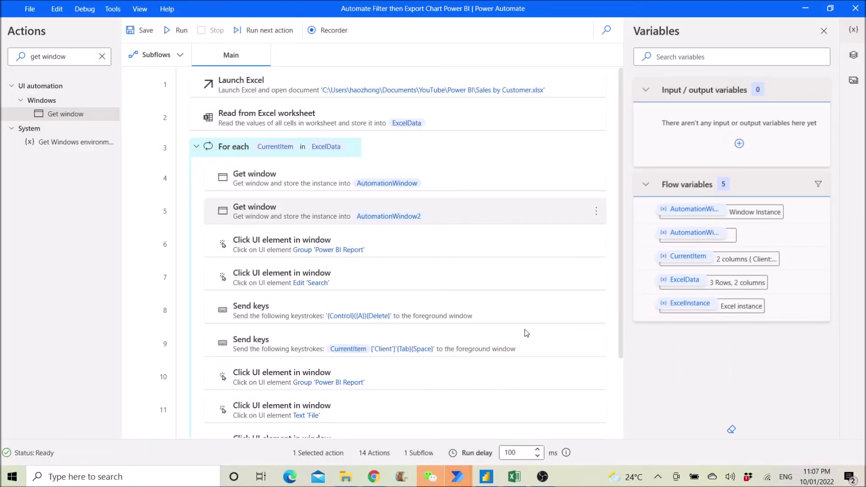
click(596, 212)
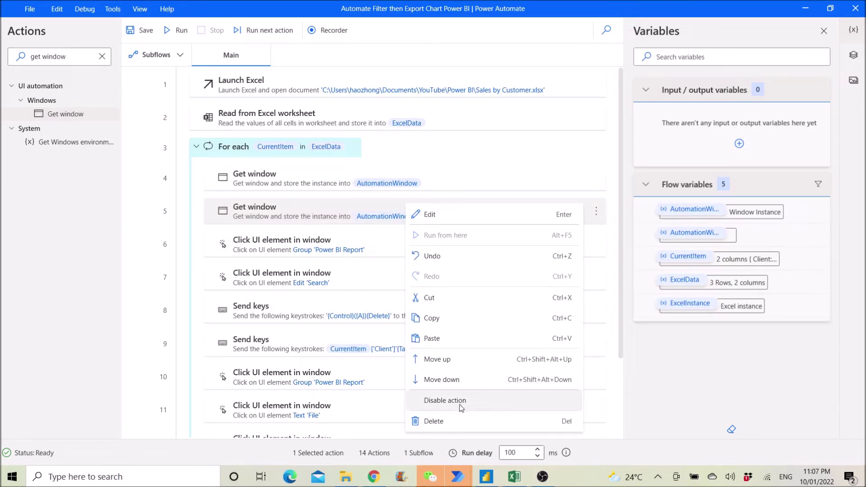
key(Escape)
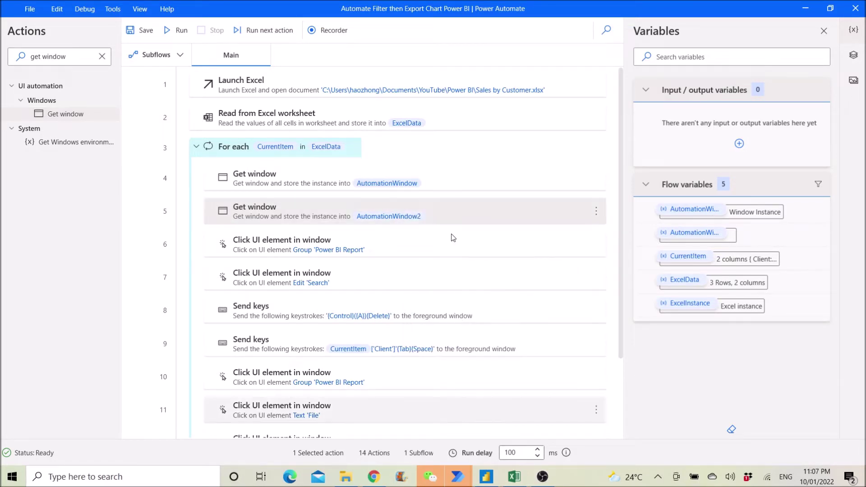
key(Delete)
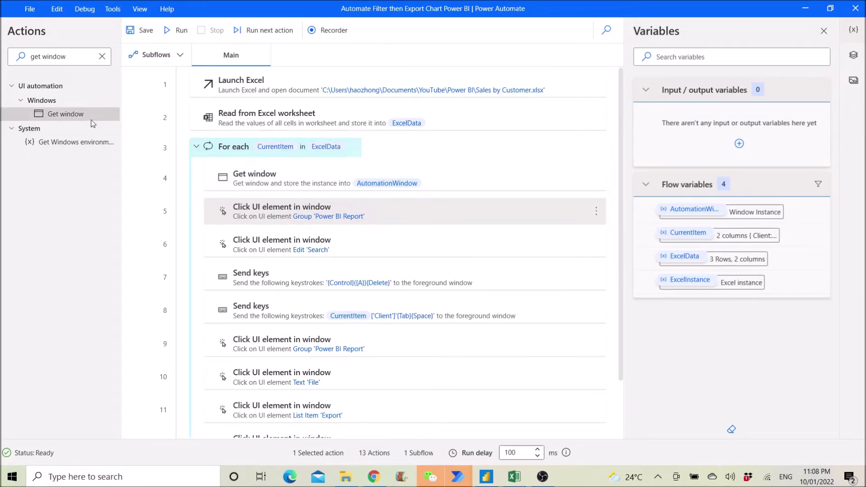
- Draft a click action between steps 4 and 5 capturing the Power BI chart, then cancel it
triple_click(80, 57)
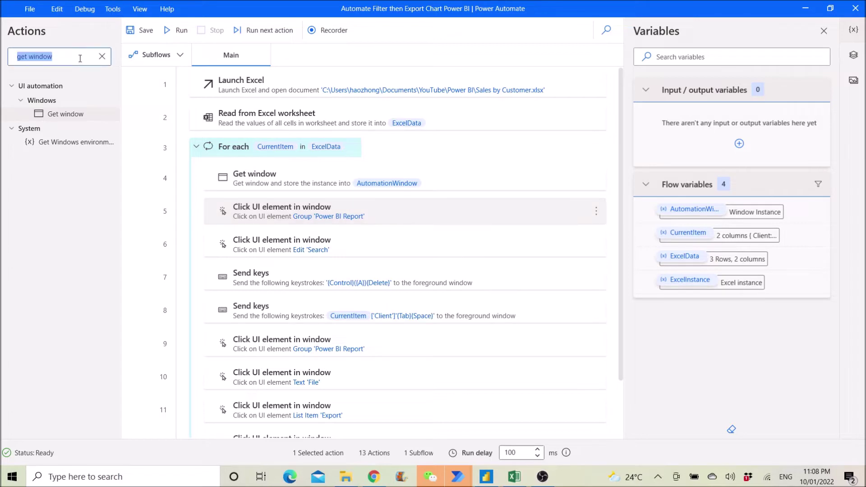
text(click)
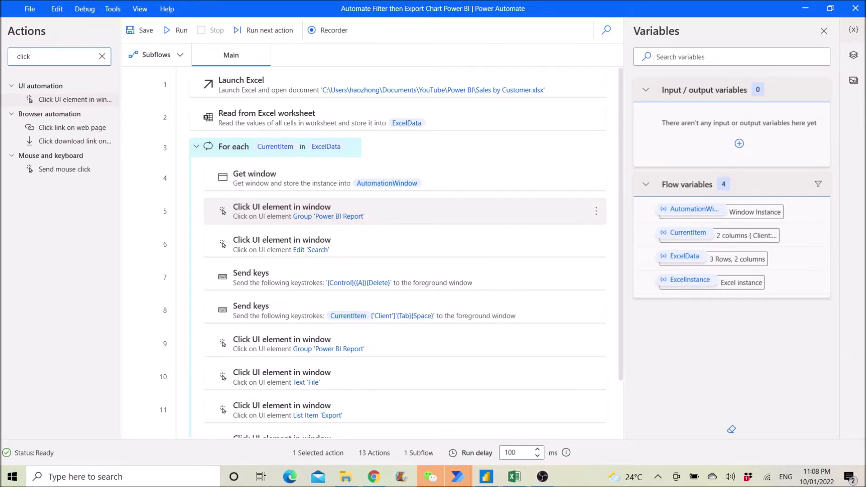
drag(74, 99, 339, 225)
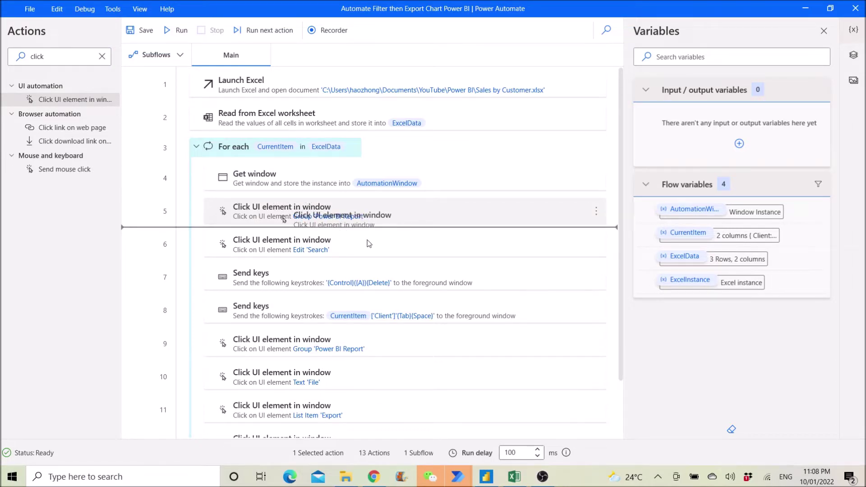
drag(368, 244, 368, 244)
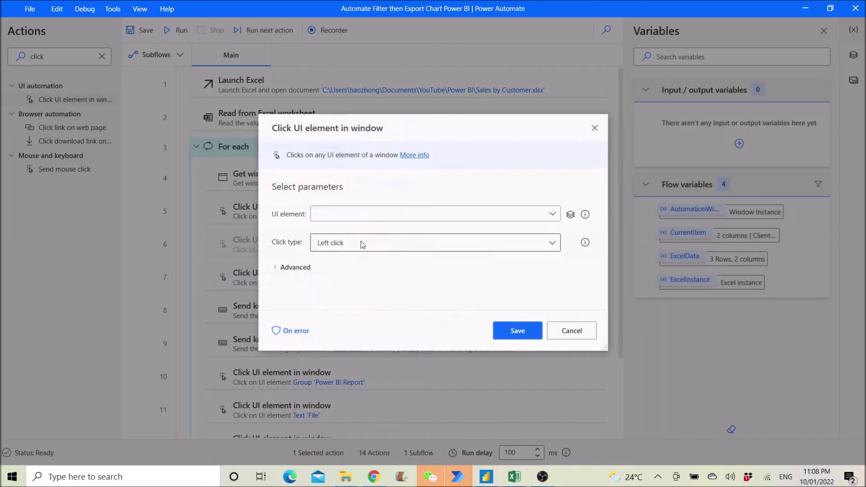
click(553, 215)
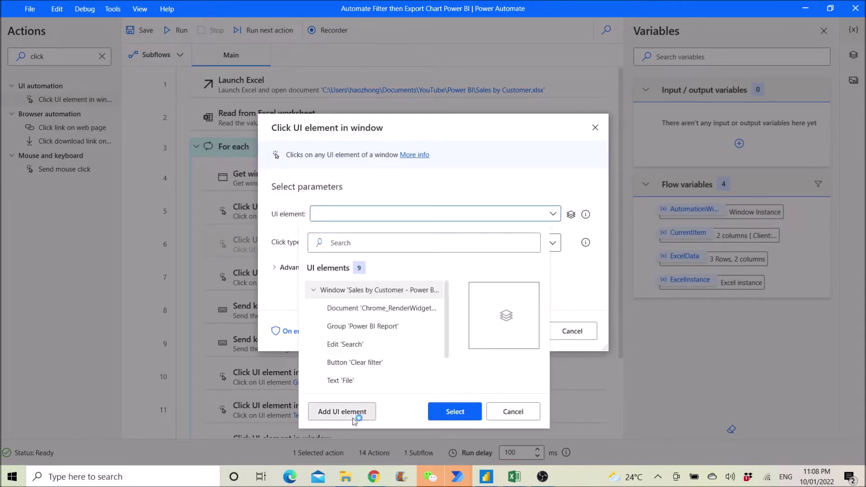
click(354, 412)
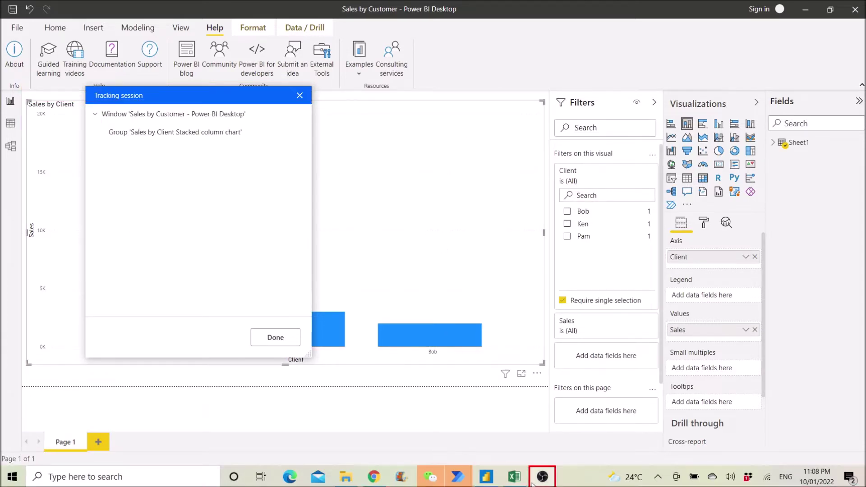
mouse_move(533, 484)
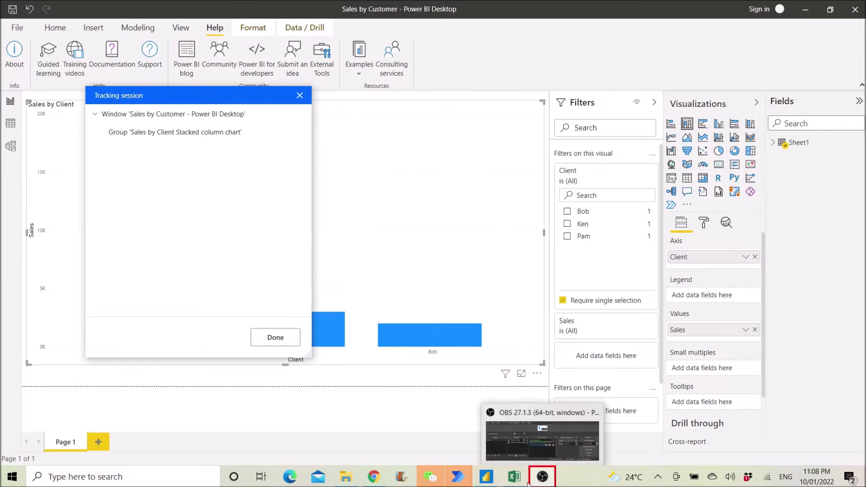
click(281, 340)
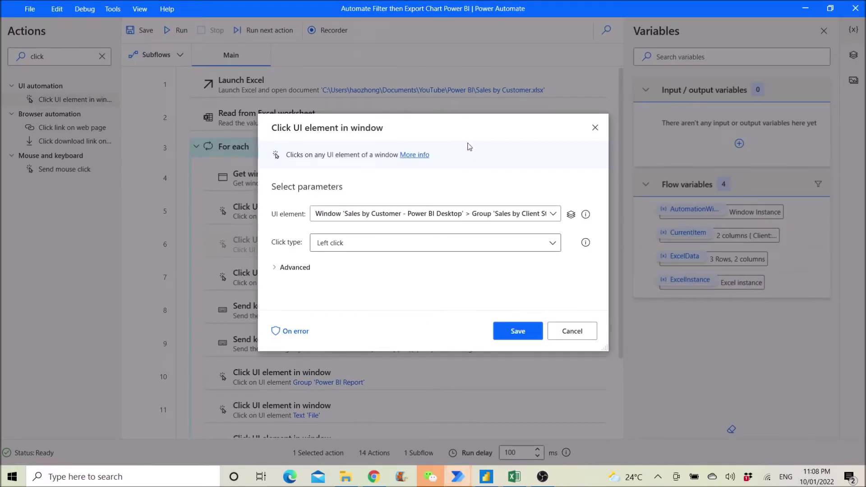
drag(461, 127, 559, 137)
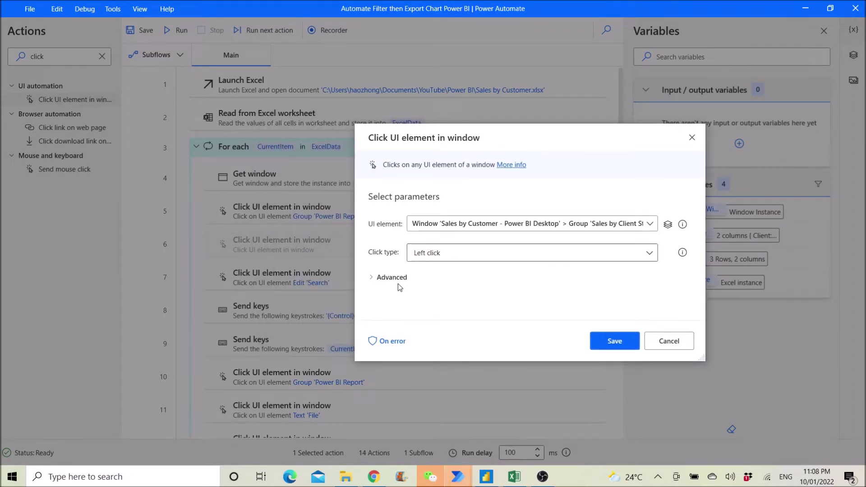
click(667, 346)
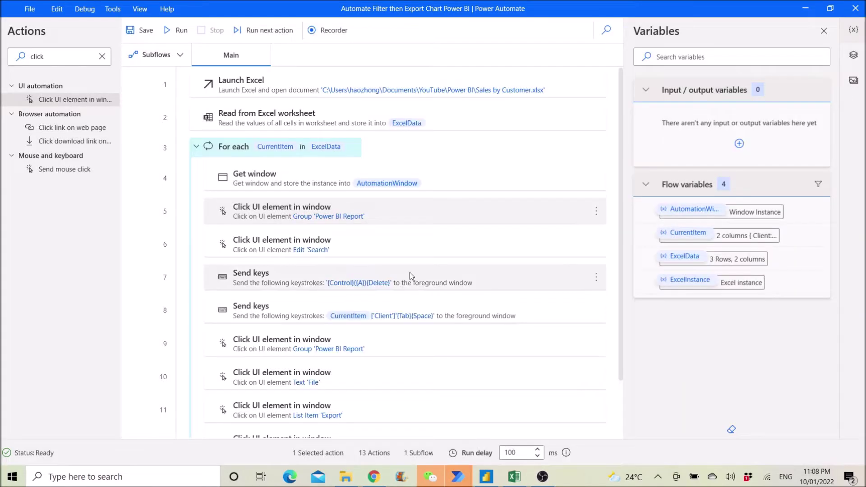
- Inspect step 5's Power BI Report element path and close it unchanged
double_click(410, 218)
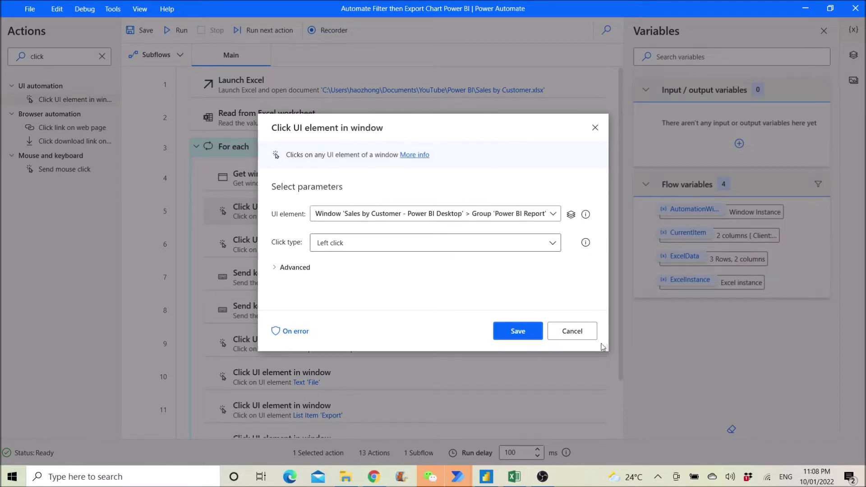
drag(606, 349, 791, 350)
click(761, 332)
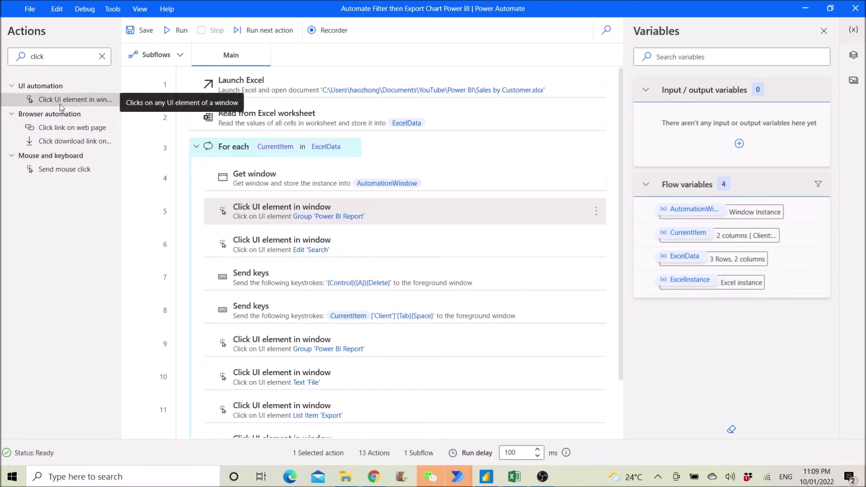
drag(62, 105, 277, 274)
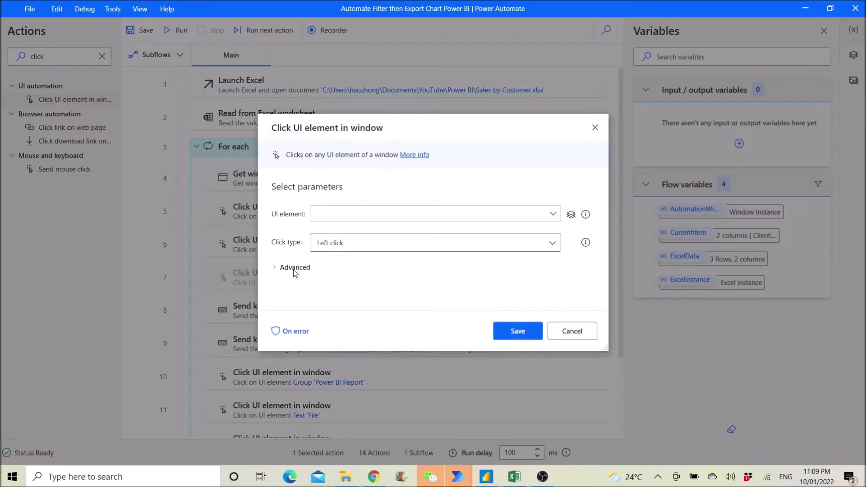
click(332, 217)
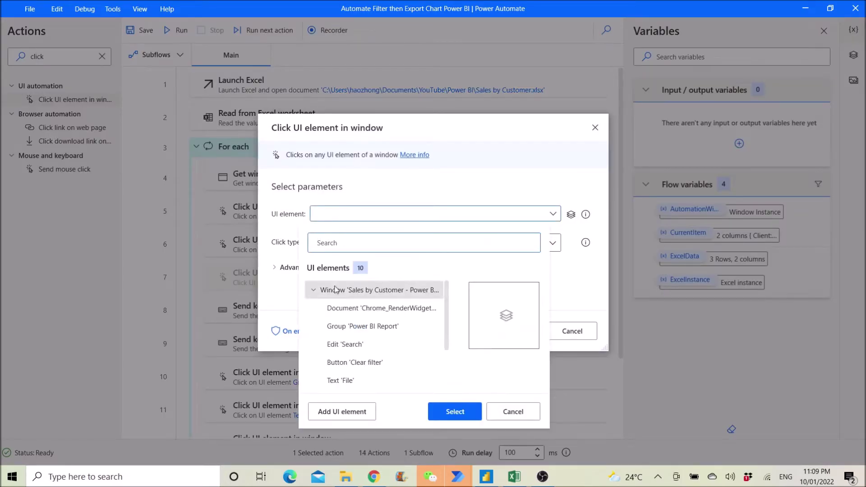
click(342, 412)
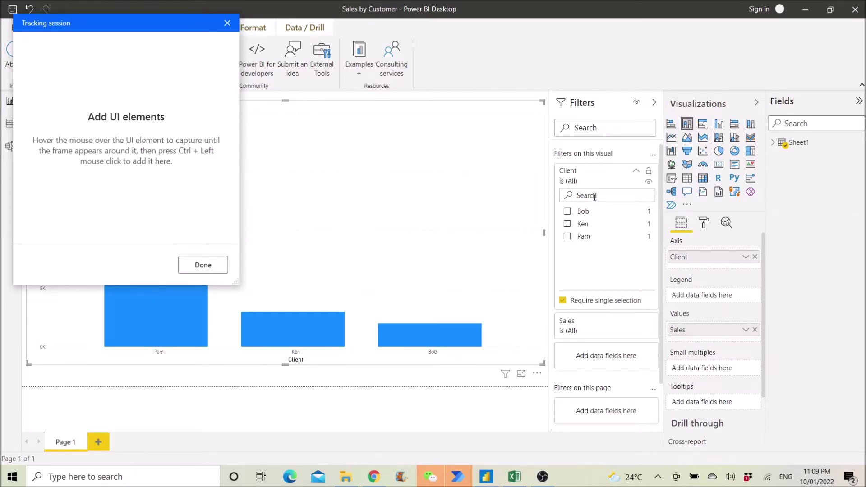
ctrl+click(594, 197)
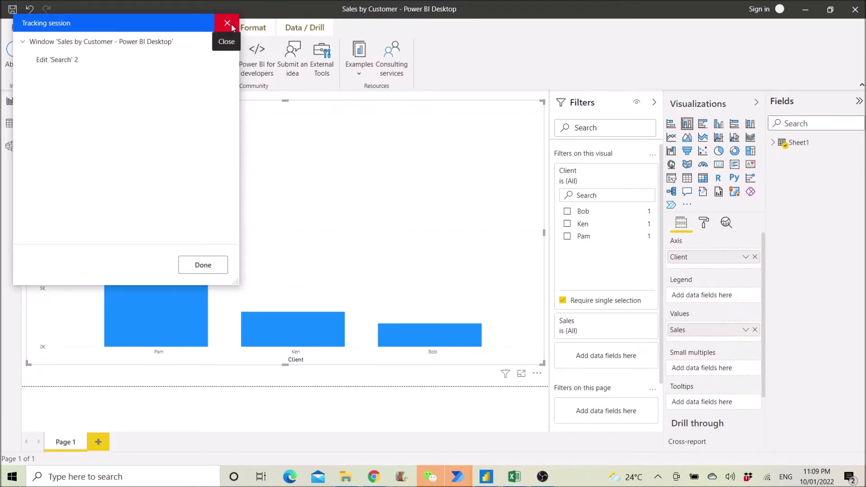
click(207, 261)
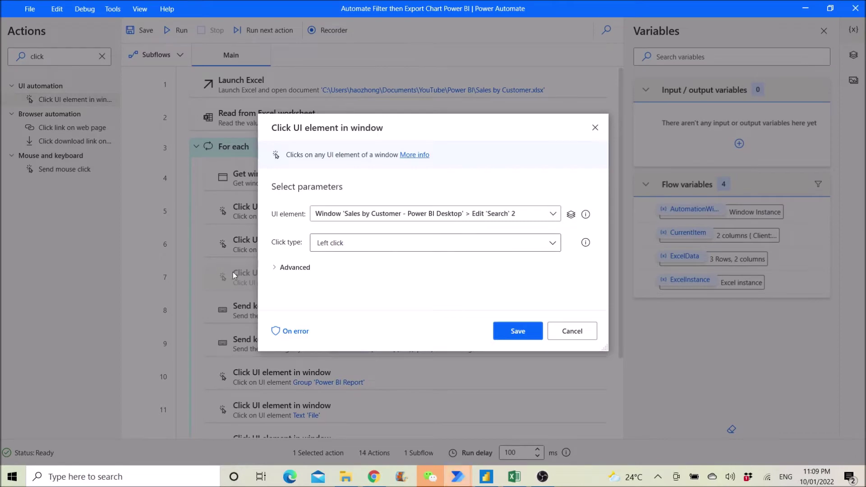
click(571, 332)
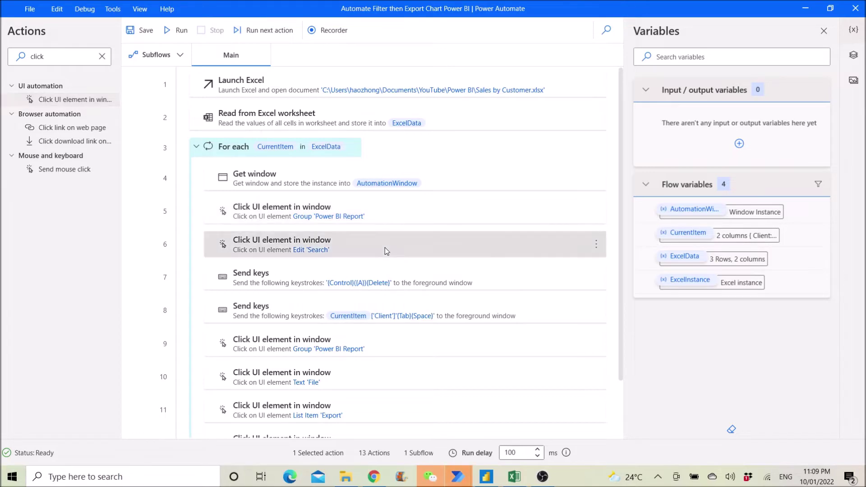
double_click(385, 248)
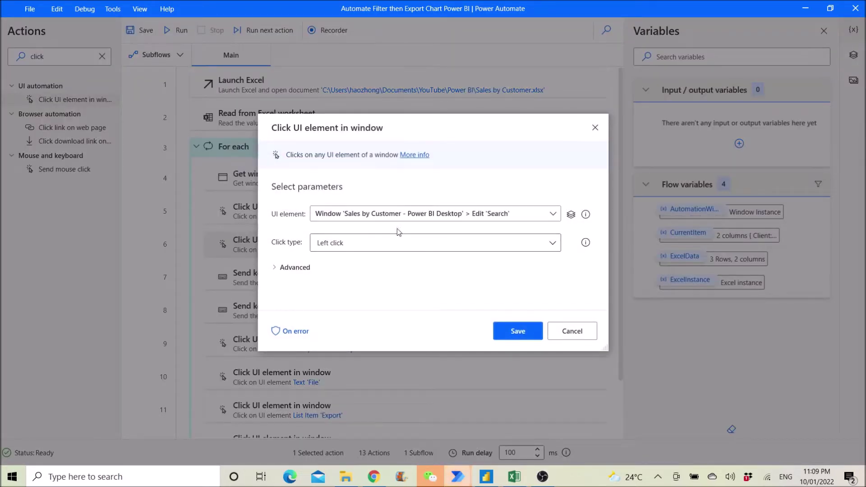
click(572, 331)
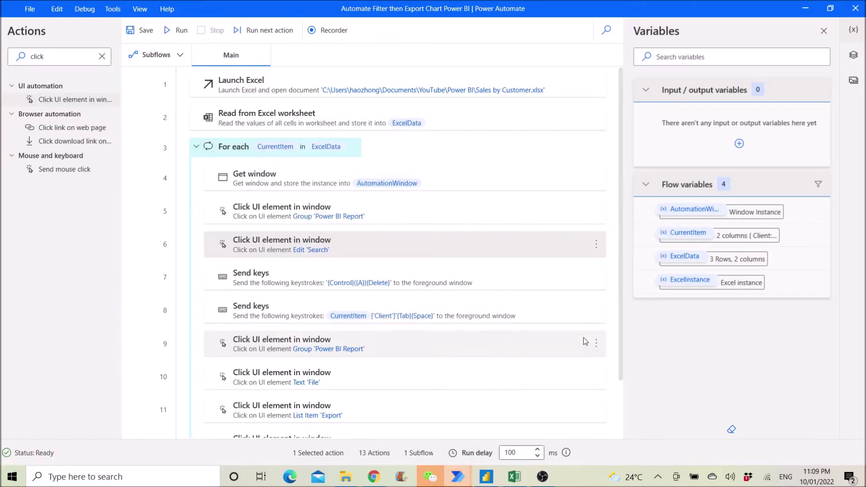
double_click(519, 280)
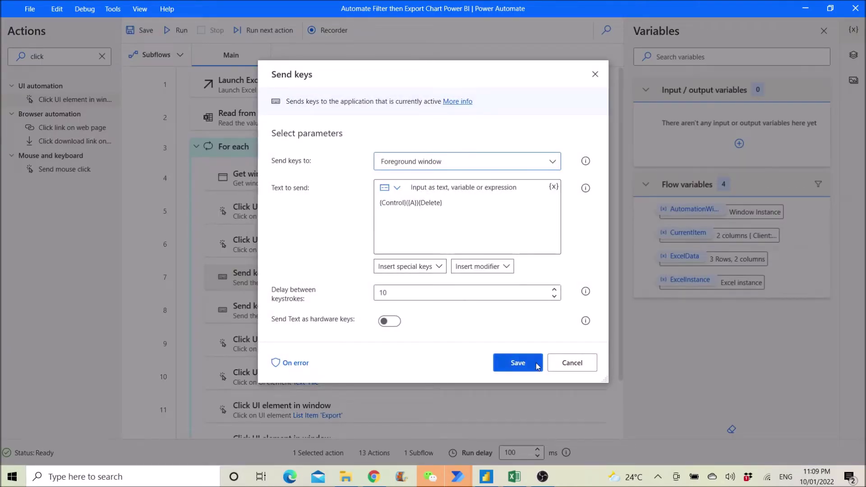
click(570, 363)
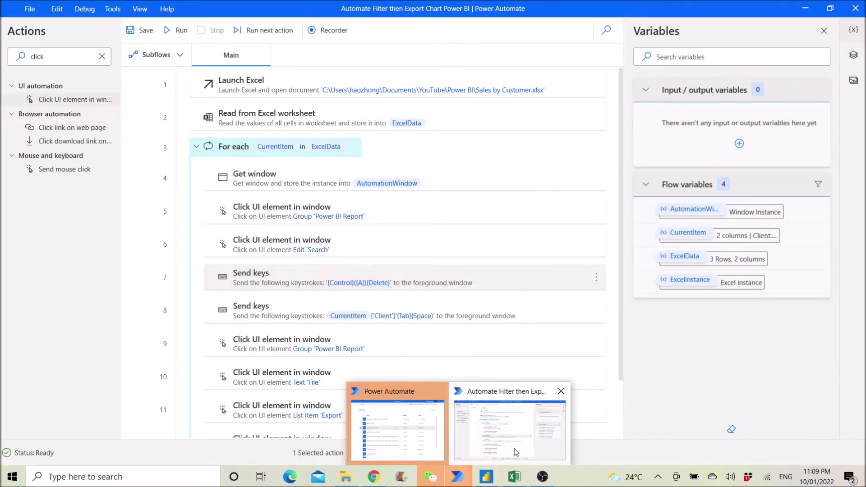
click(490, 479)
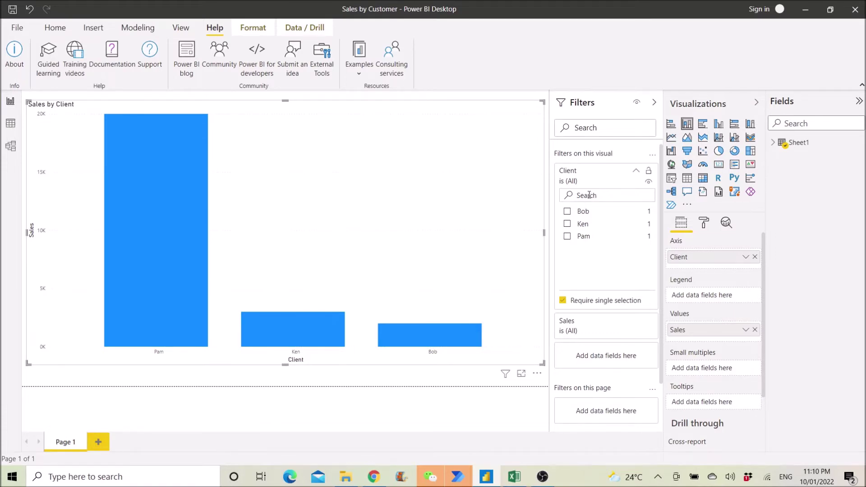
mouse_move(466, 480)
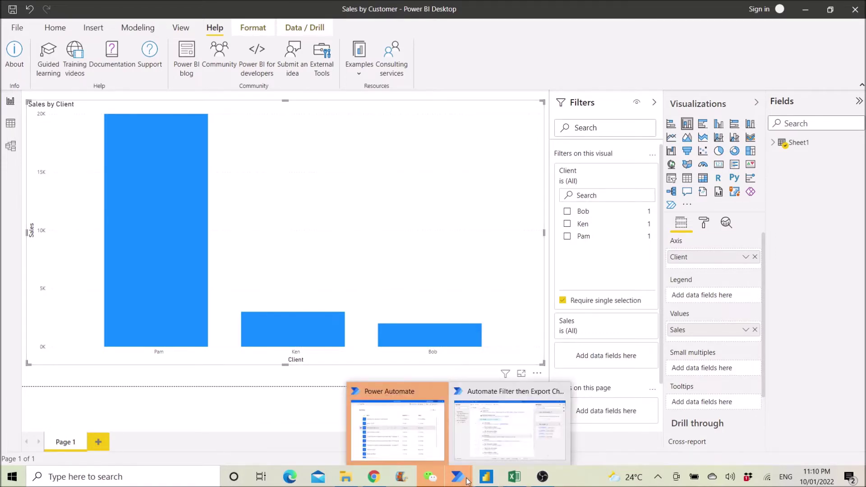
click(511, 432)
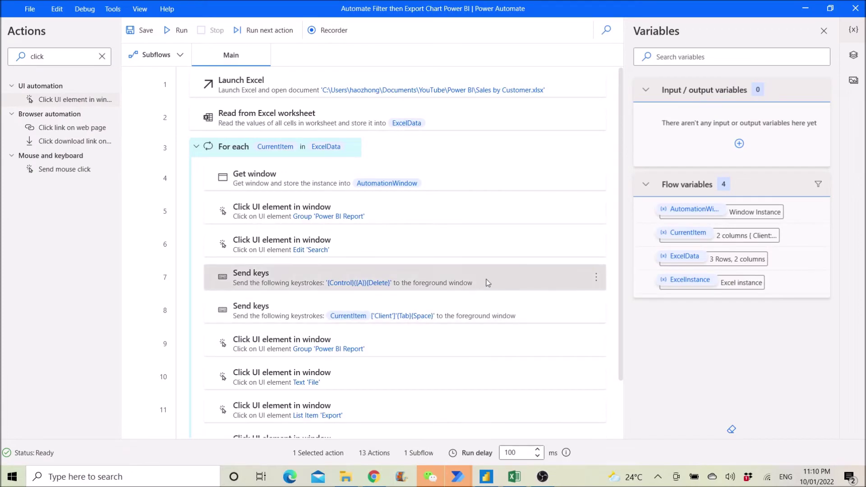
double_click(508, 277)
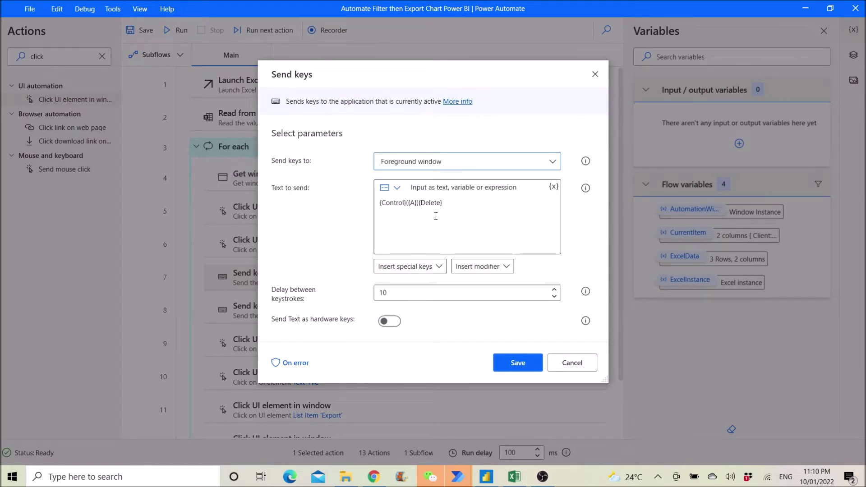
drag(445, 204, 370, 205)
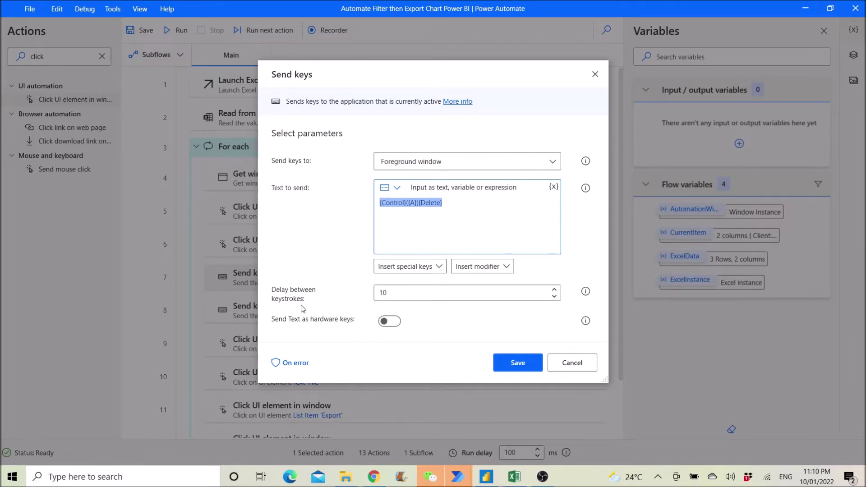
click(571, 366)
click(571, 363)
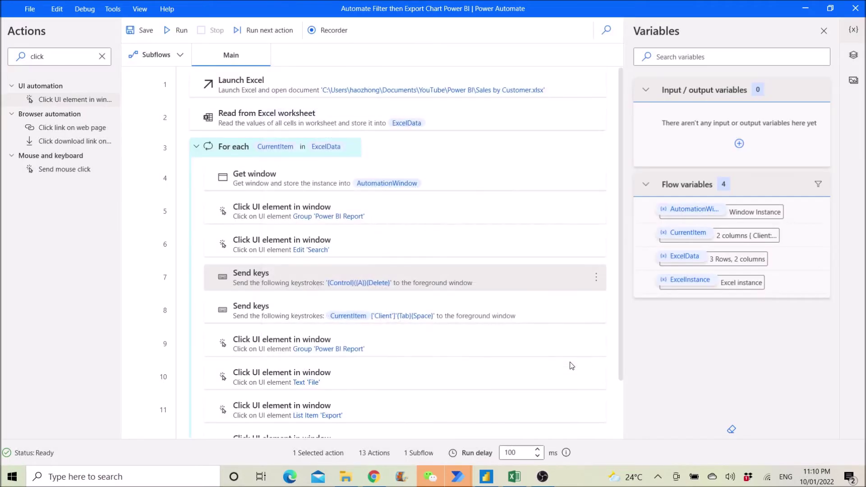
click(533, 312)
double_click(532, 312)
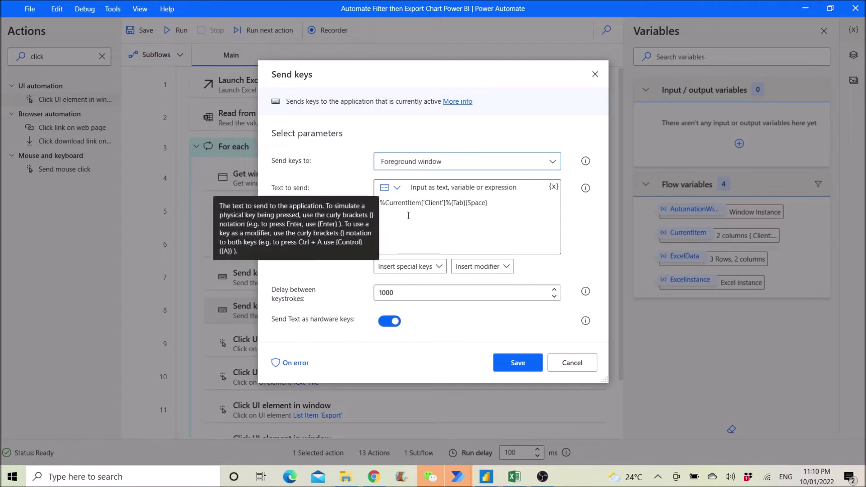
drag(505, 207, 365, 208)
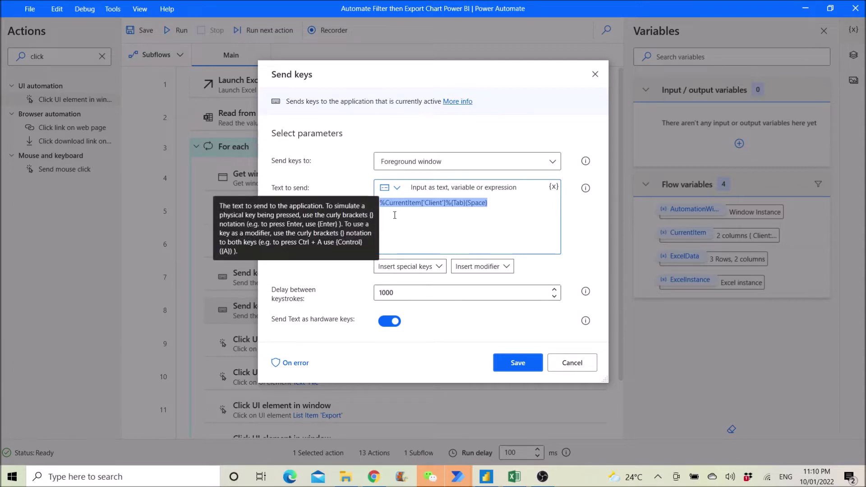
click(564, 360)
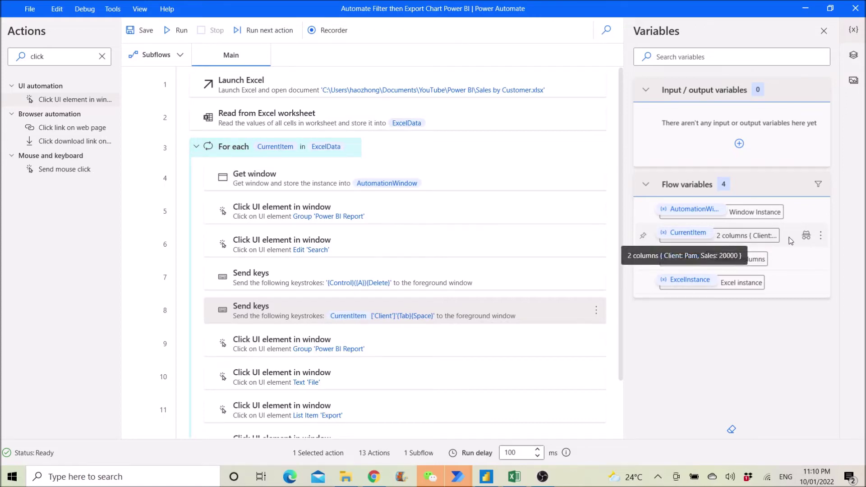
click(820, 235)
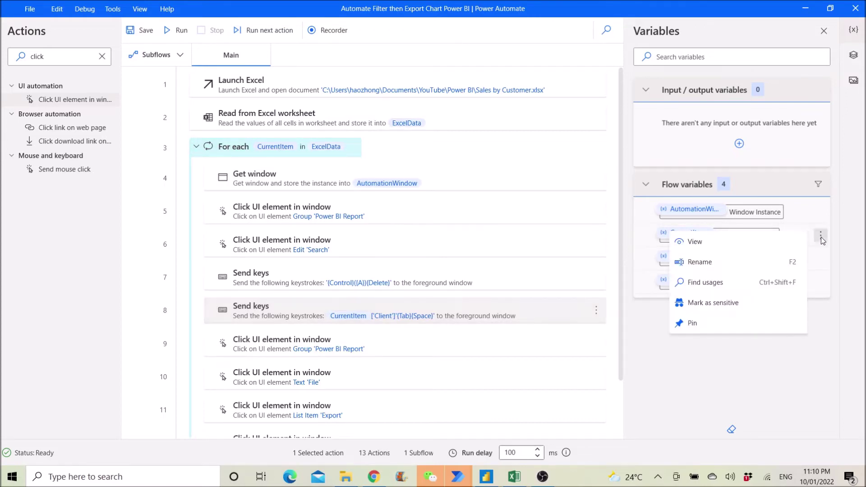
click(701, 242)
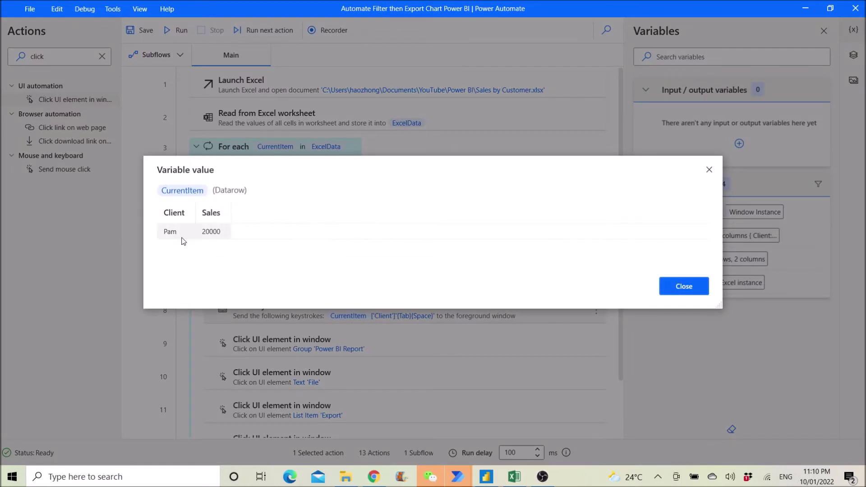
click(676, 292)
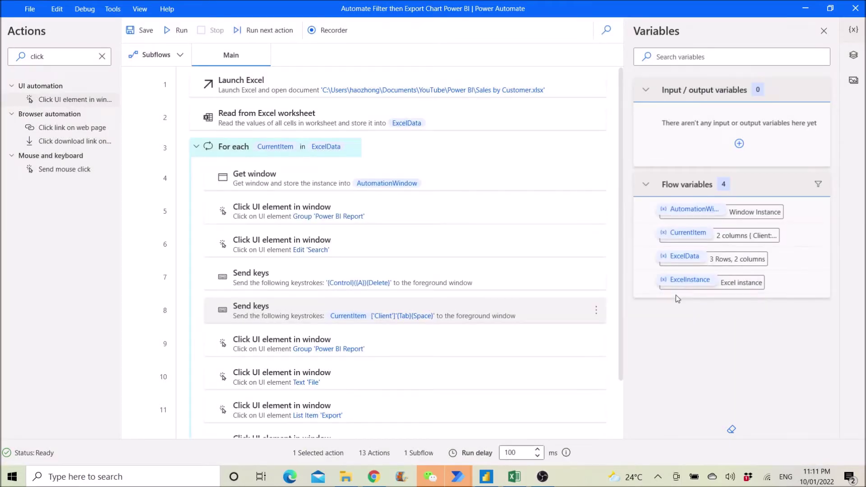
double_click(385, 309)
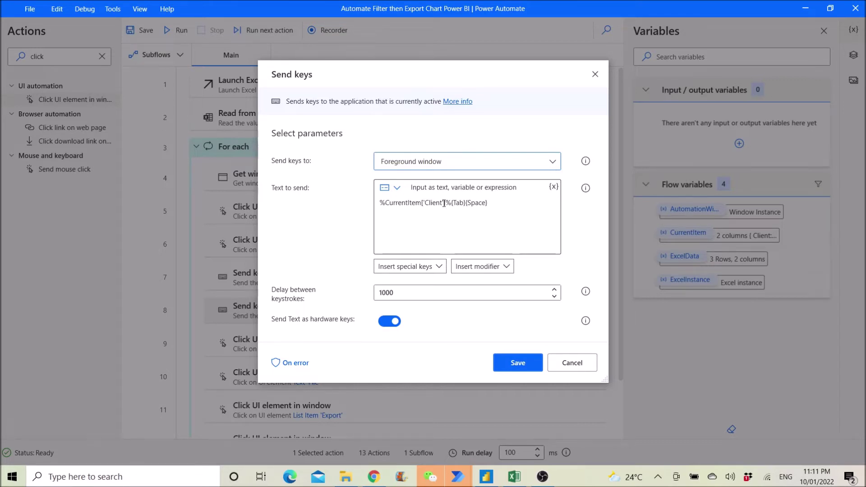
click(563, 370)
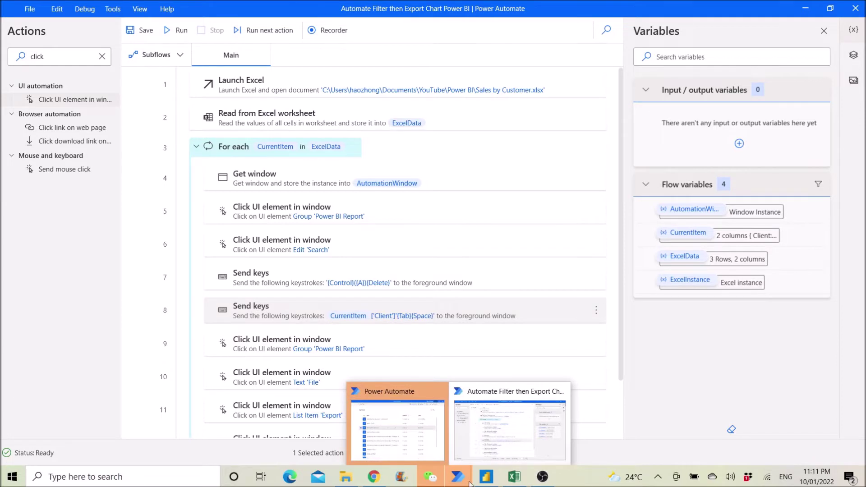
- Filter the Sales by Client chart to Bob through the Client filter search
click(486, 480)
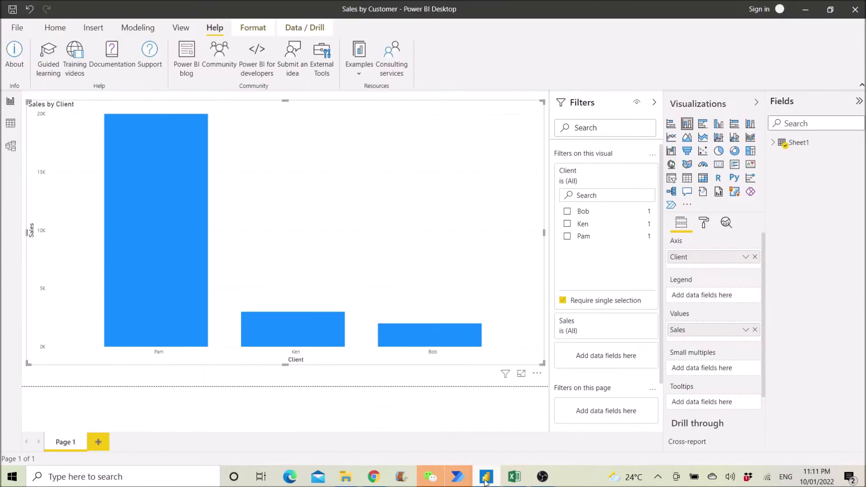
click(595, 195)
text(Bob)
key(Tab)
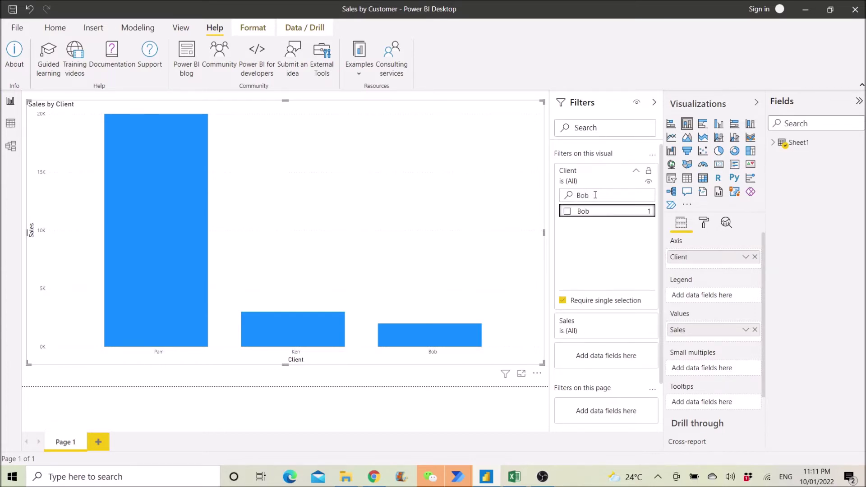
key(space)
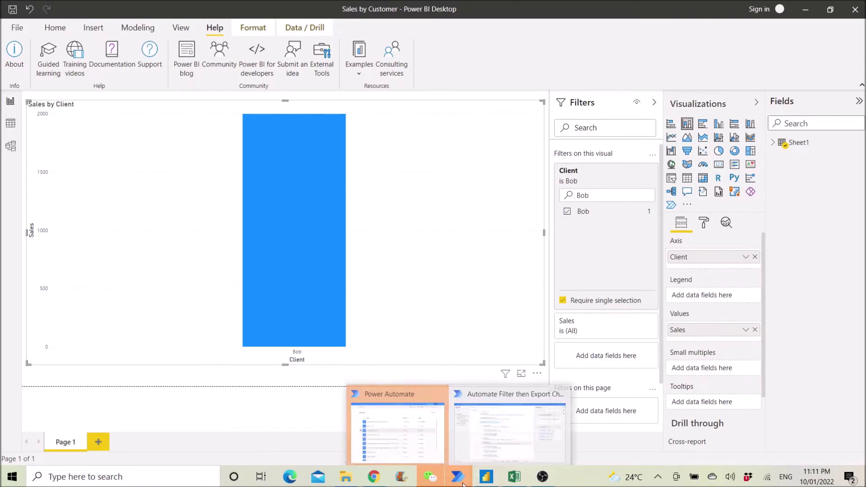
- Replace the Bob search with Ken and tick Ken so the chart shows only Ken
click(488, 451)
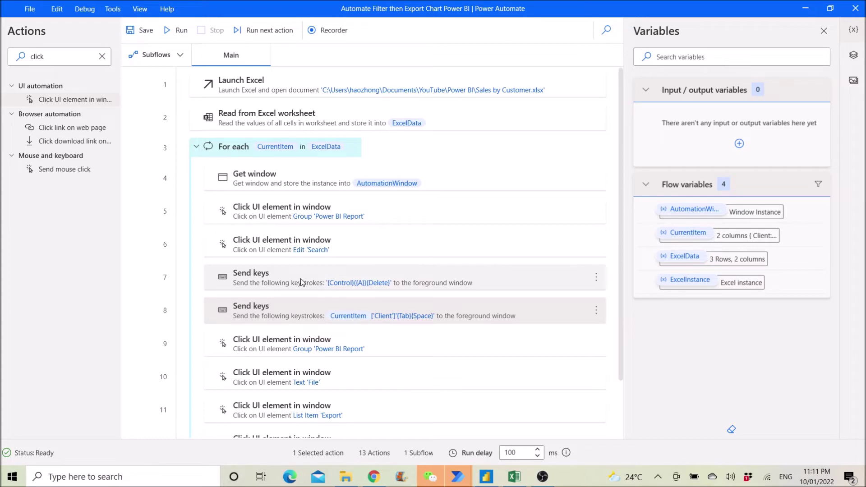
mouse_move(456, 481)
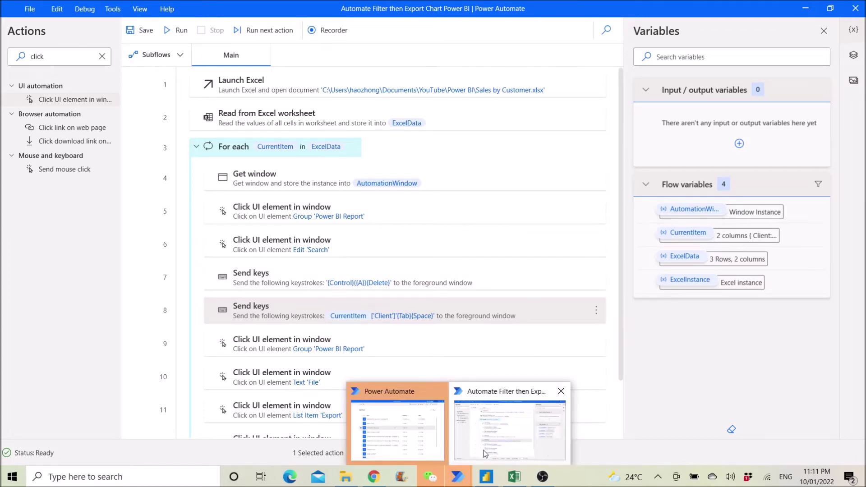
click(487, 480)
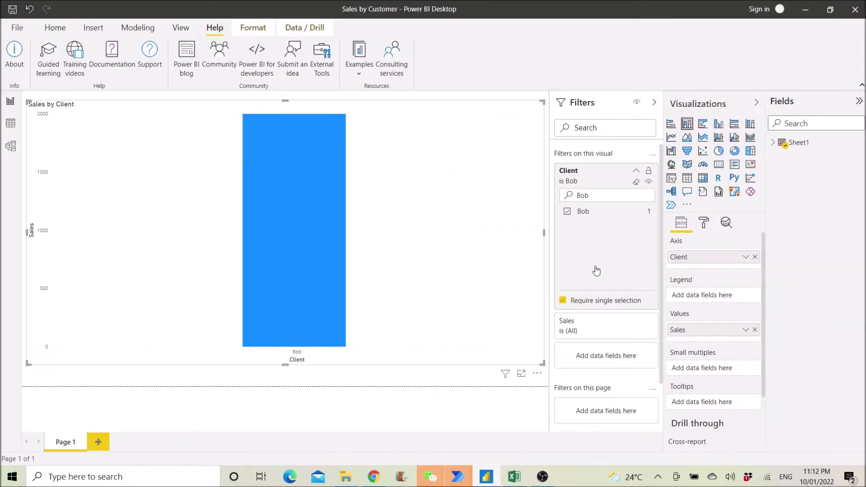
drag(599, 195, 570, 201)
key(BackSpace)
text(P)
key(BackSpace)
text(Ken)
key(Tab)
key(space)
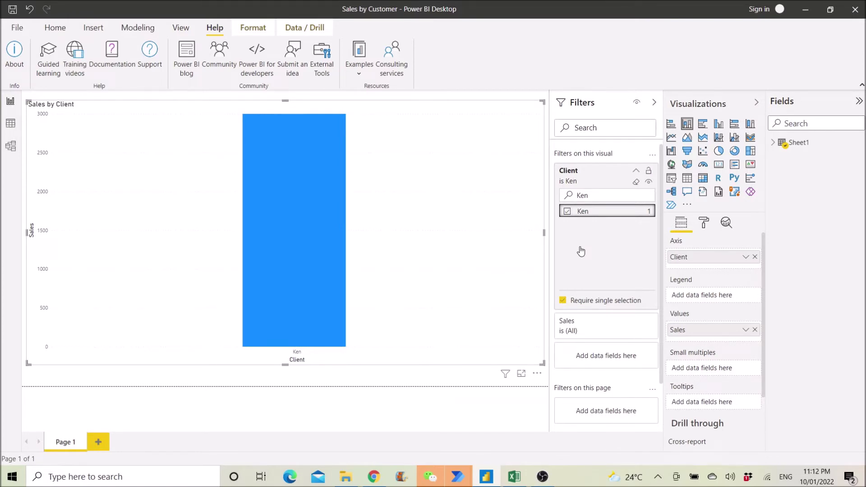
- Search for Pam, tick her so the chart scales to 20K, and return to the flow
double_click(602, 194)
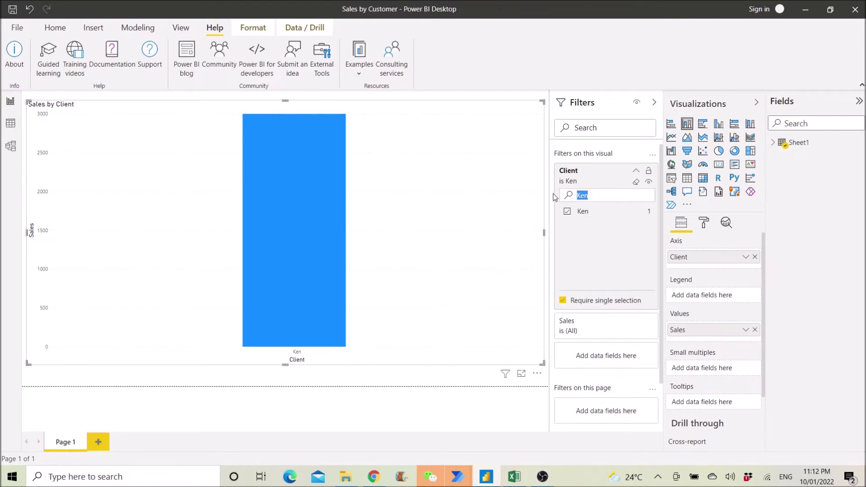
text(Pam)
key(Tab)
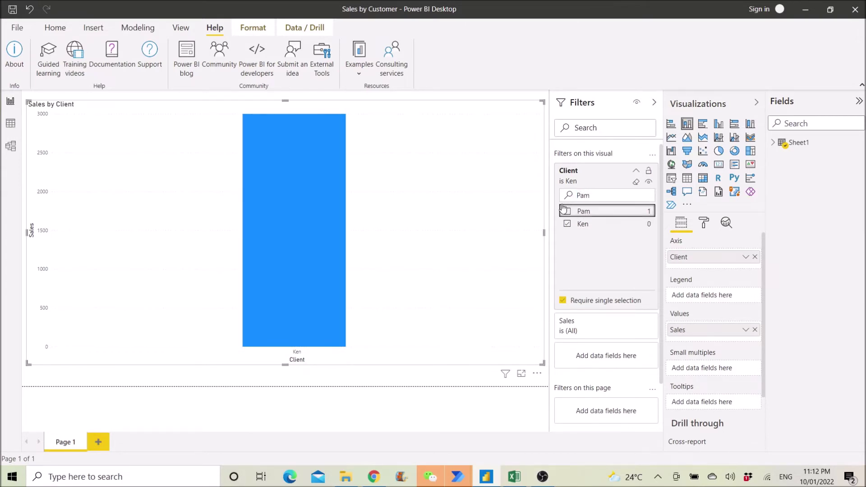
key(space)
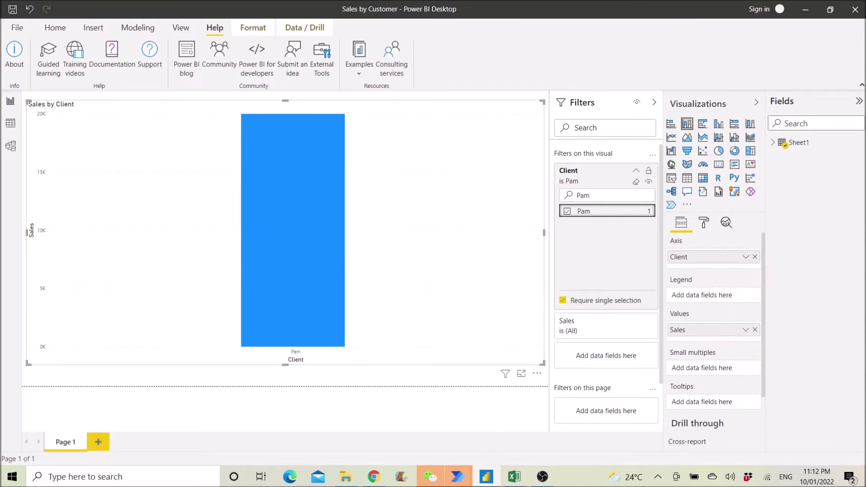
click(495, 446)
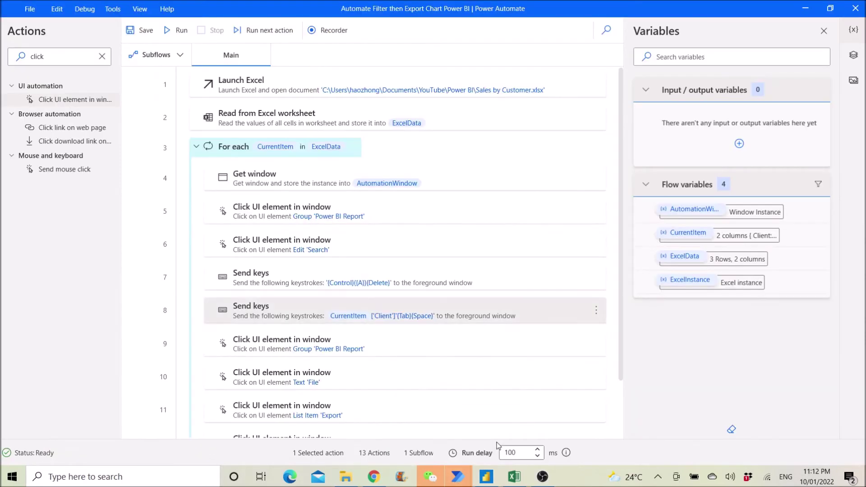
double_click(413, 351)
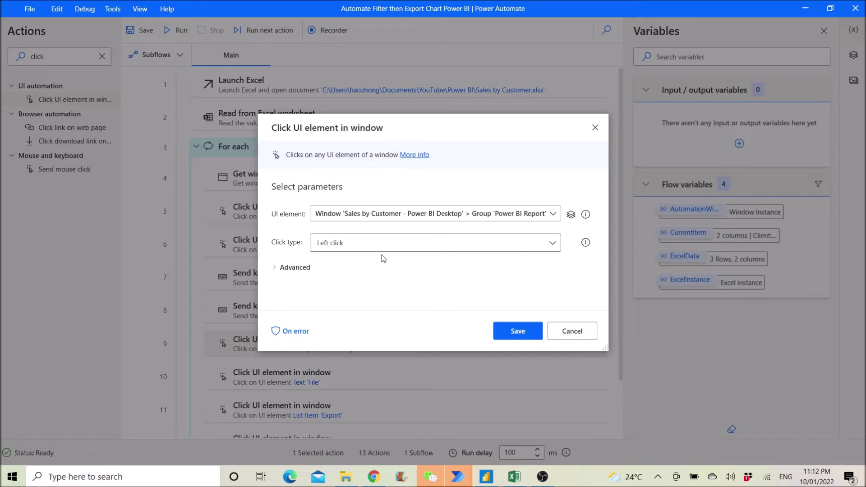
click(568, 332)
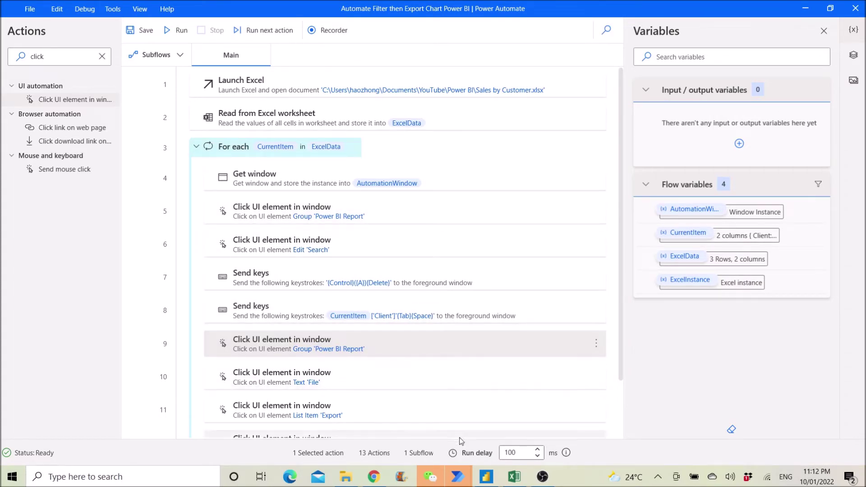
click(485, 477)
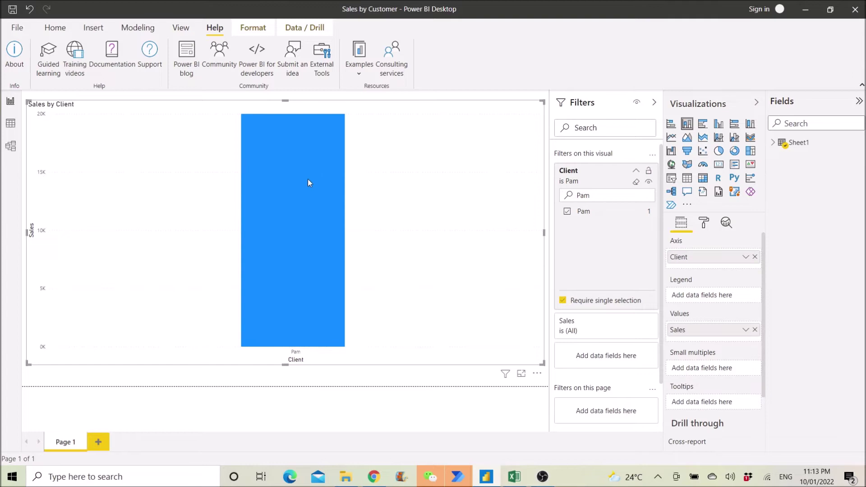
mouse_move(331, 207)
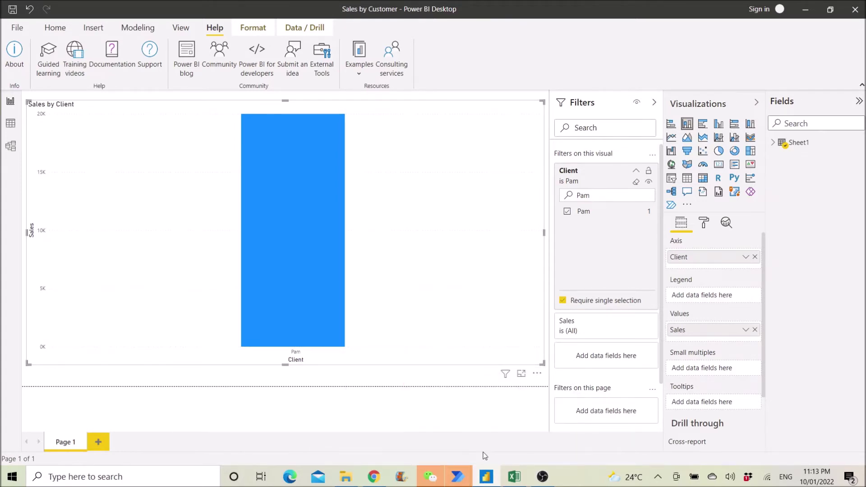
click(465, 476)
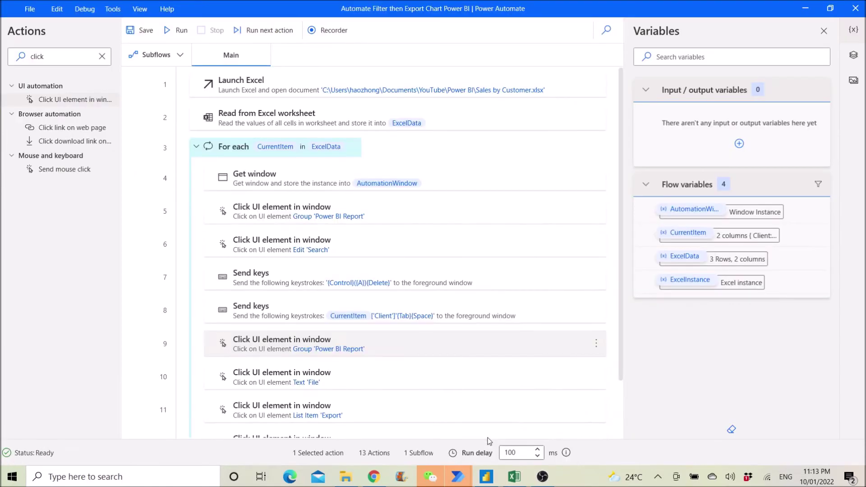
click(363, 385)
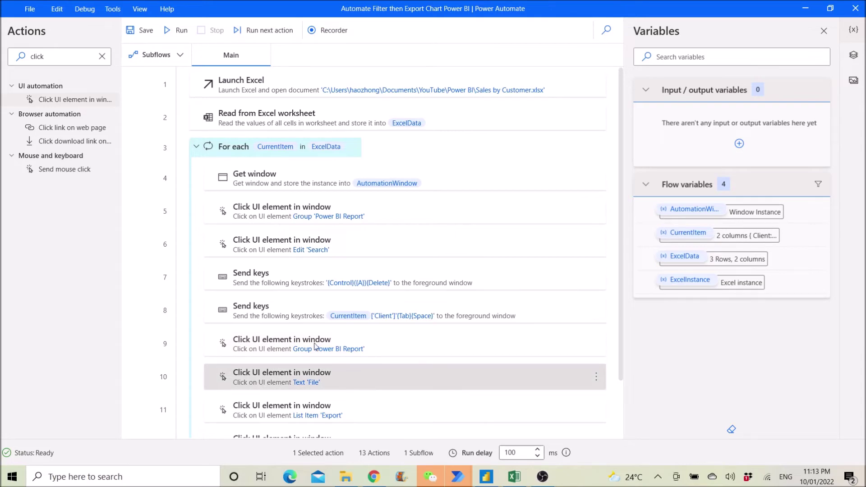
drag(57, 104, 370, 386)
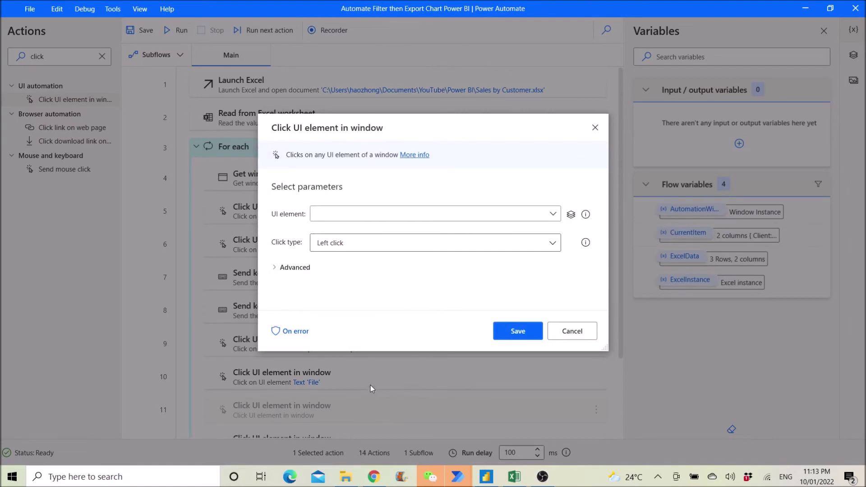
click(552, 215)
click(327, 412)
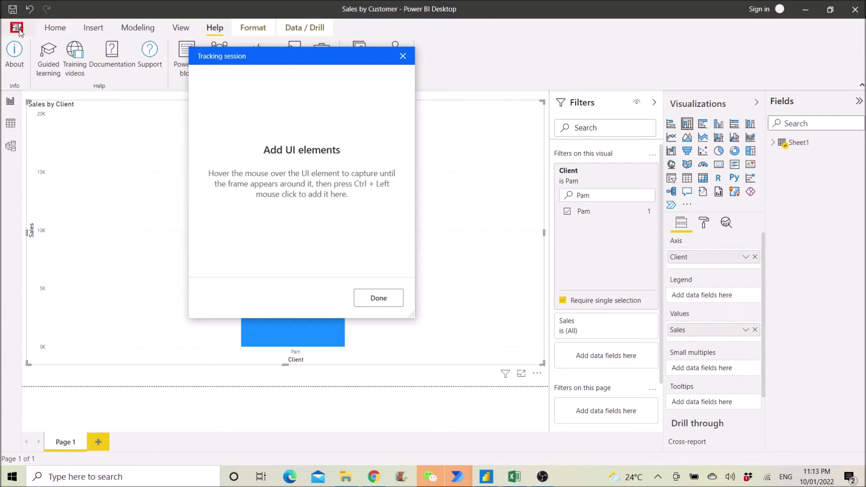
ctrl+click(19, 31)
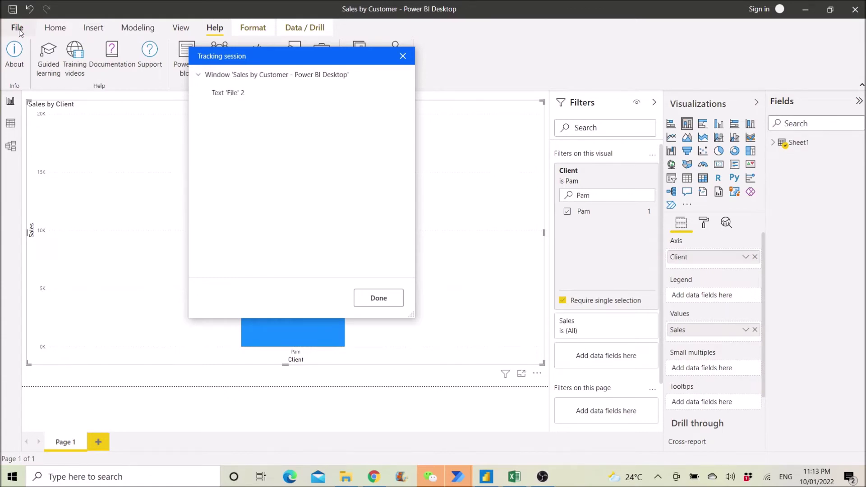
click(388, 304)
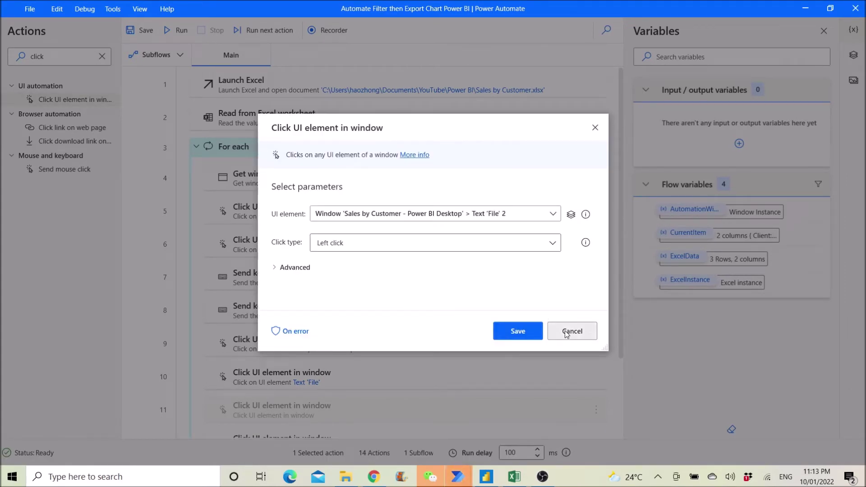
click(566, 332)
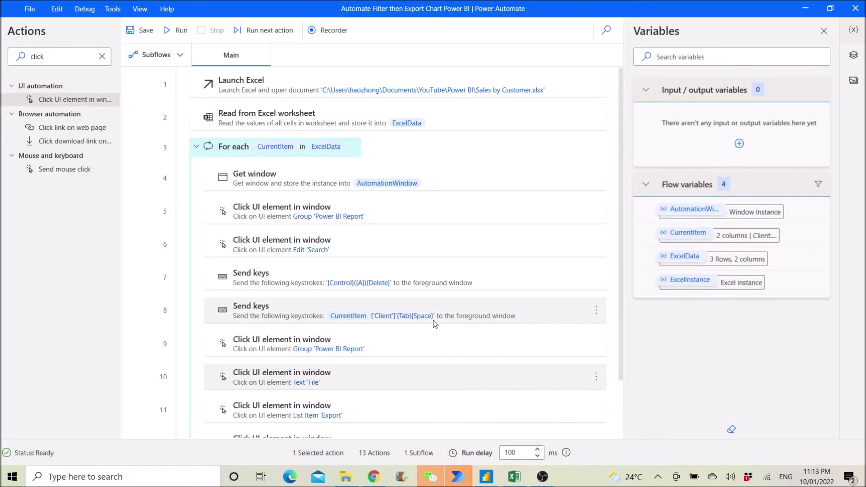
scroll(432, 321, down, 2)
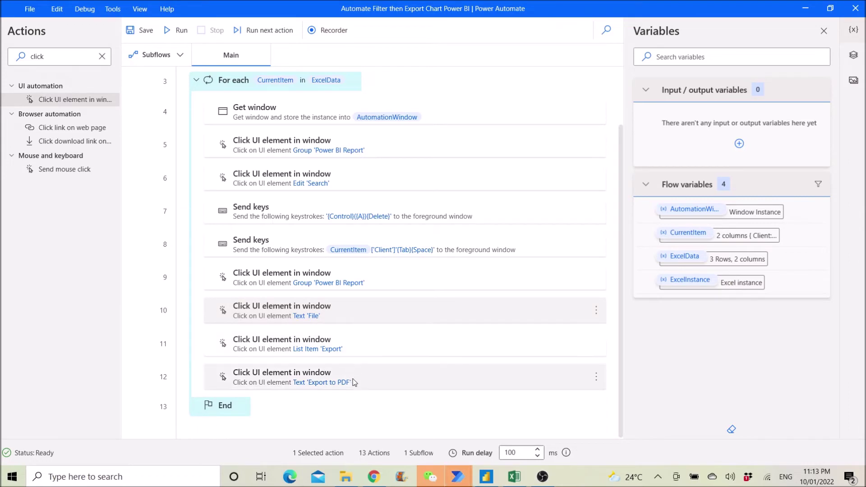
mouse_move(460, 471)
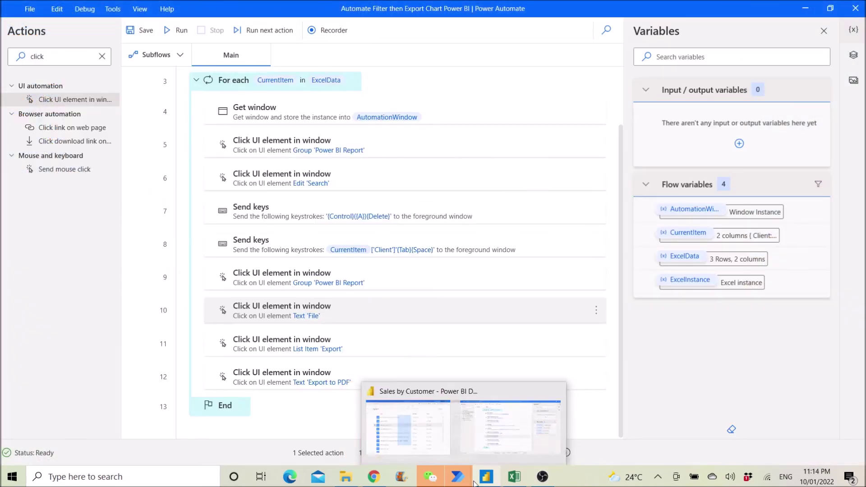
drag(59, 102, 305, 385)
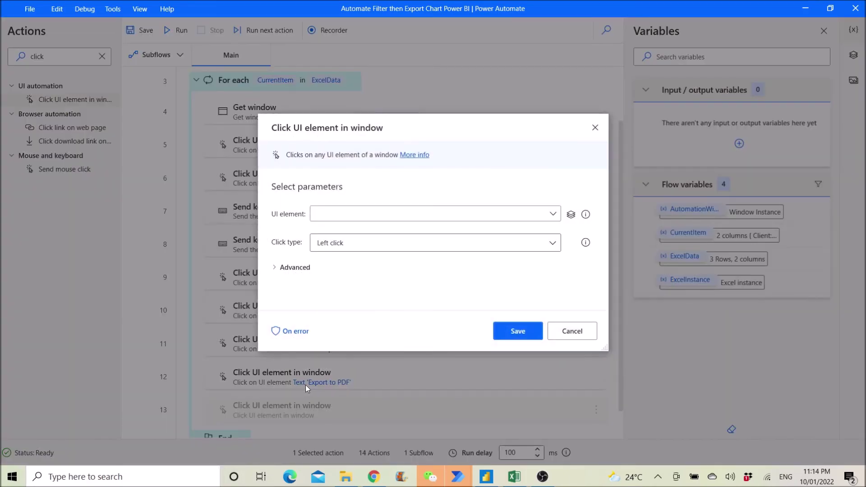
click(553, 214)
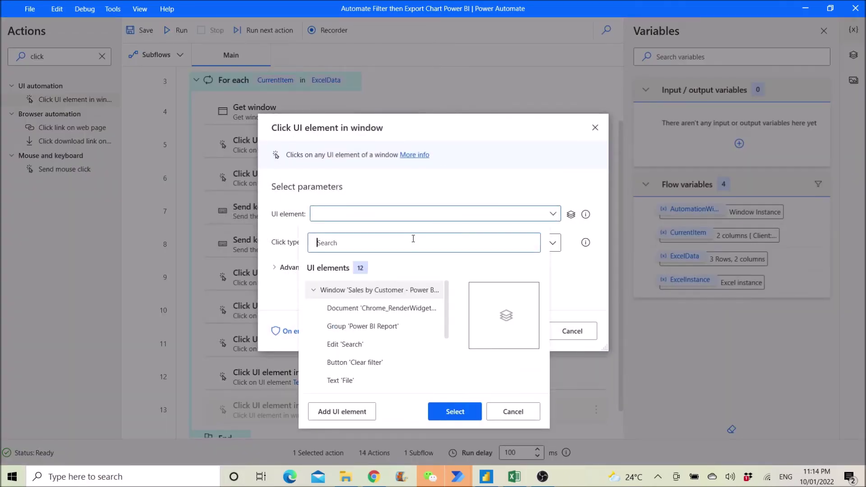
click(333, 410)
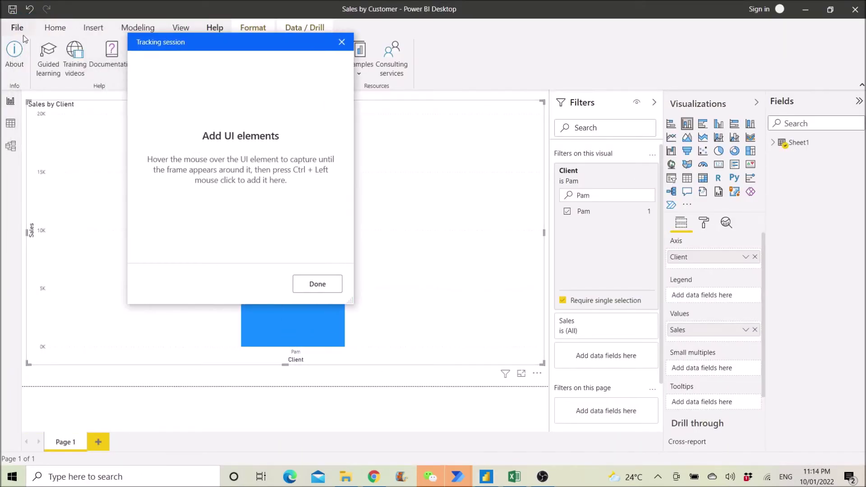
click(17, 28)
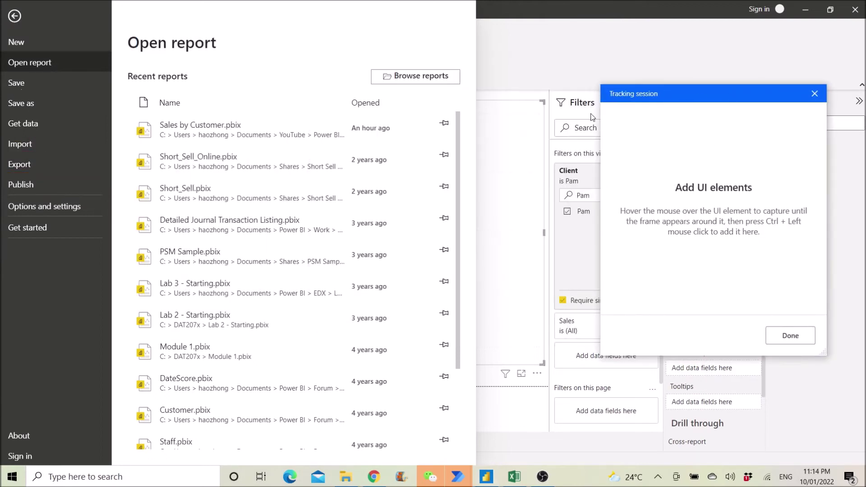
click(51, 165)
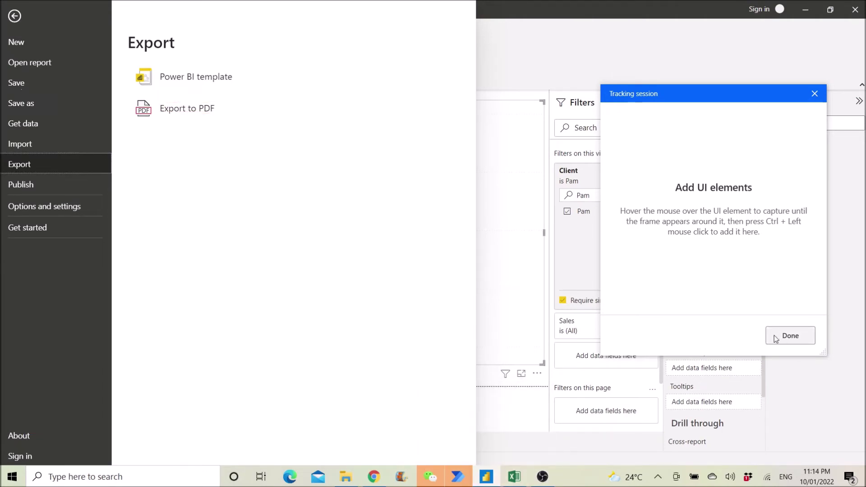
click(814, 94)
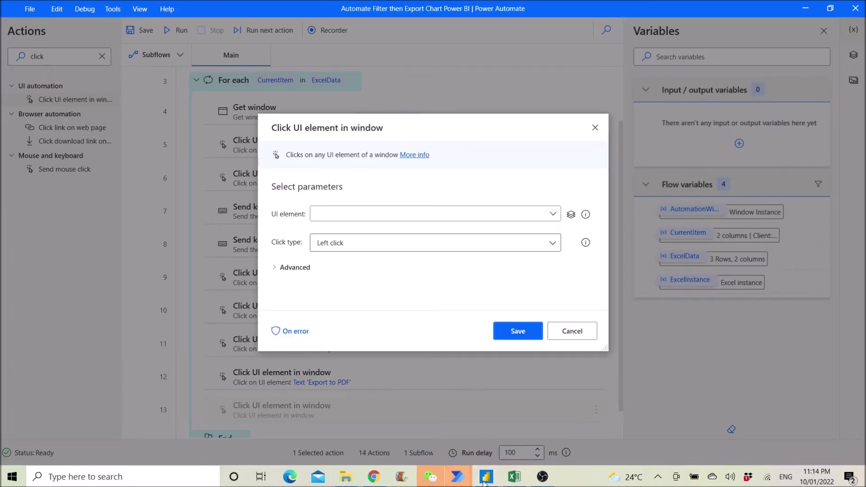
click(572, 336)
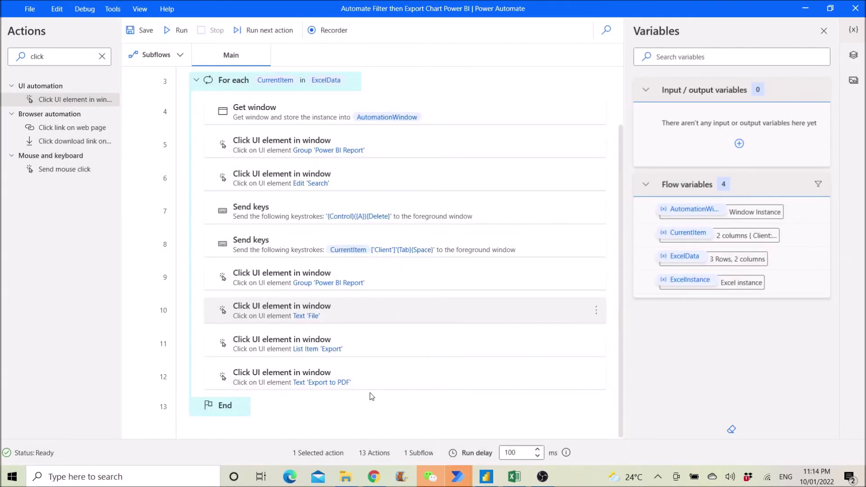
double_click(356, 348)
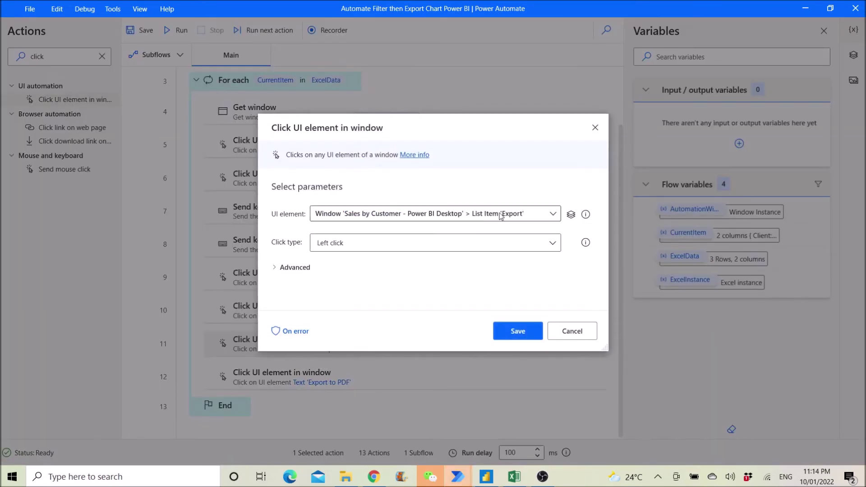
click(568, 334)
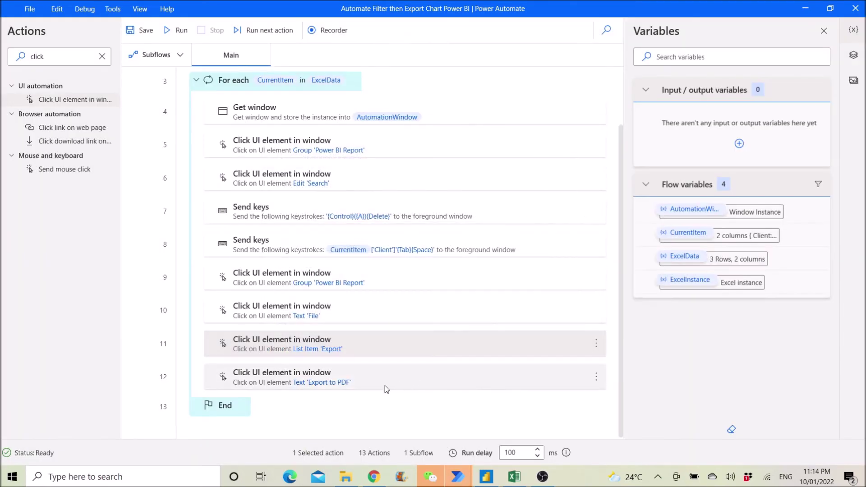
double_click(383, 383)
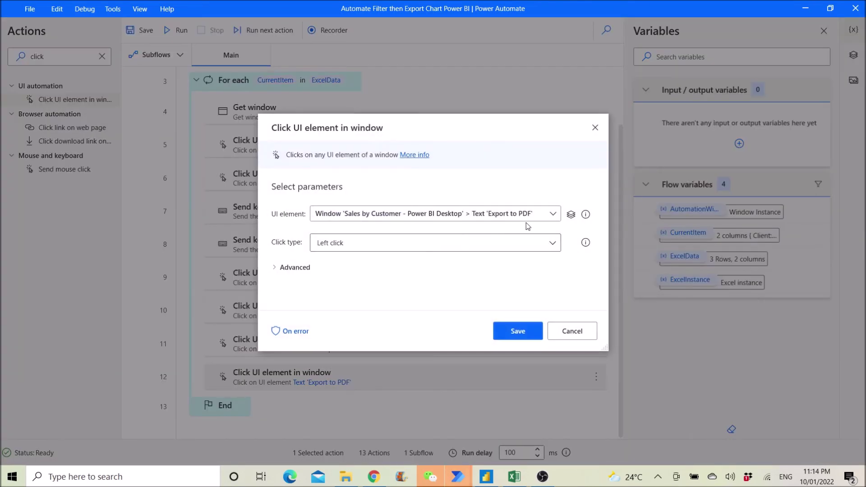
click(561, 334)
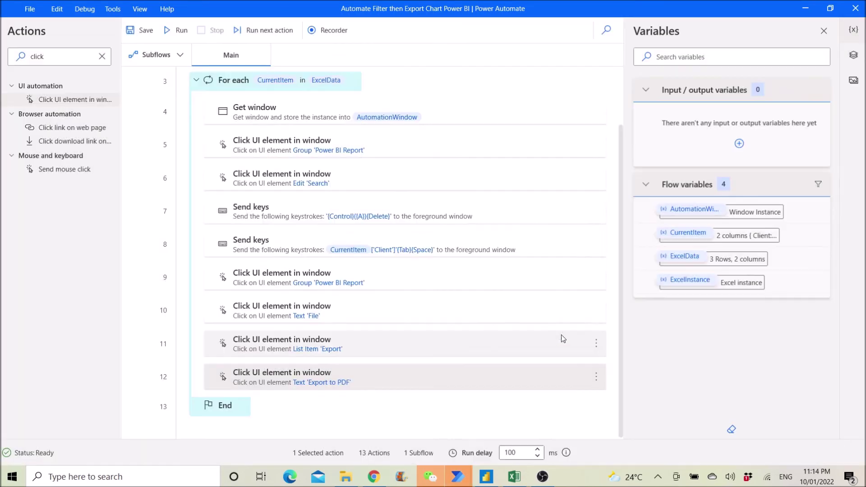
scroll(469, 228, up, 2)
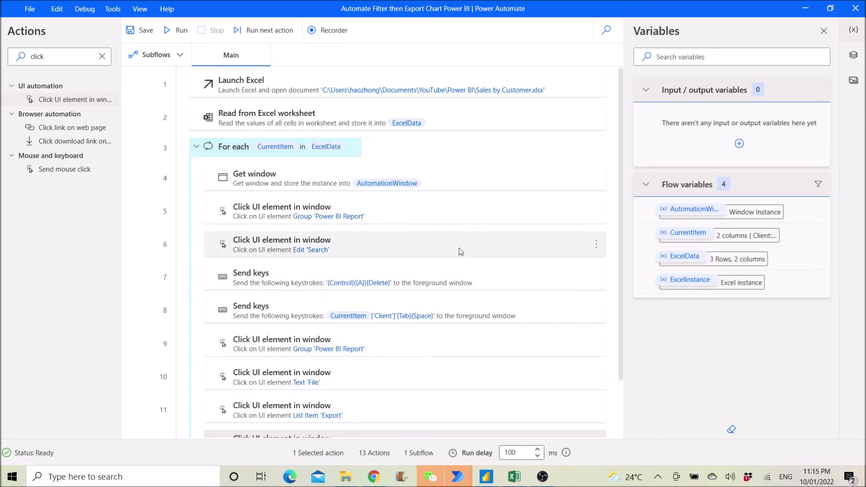
scroll(452, 264, down, 3)
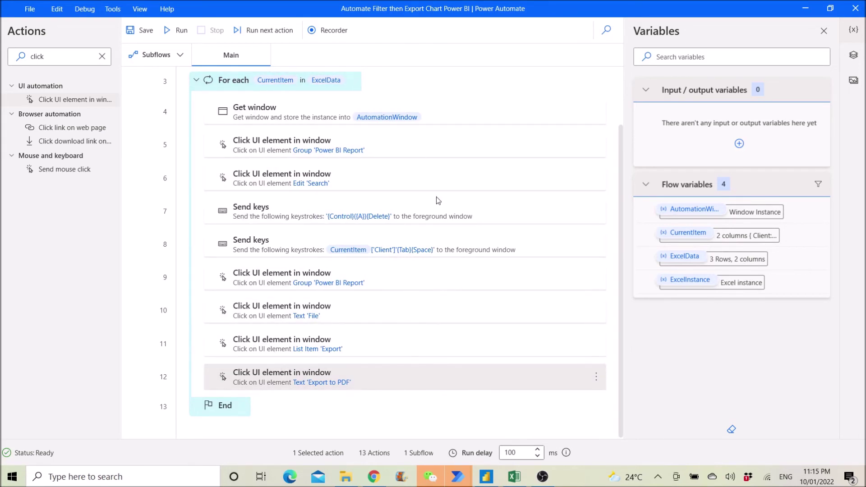
click(529, 246)
double_click(529, 245)
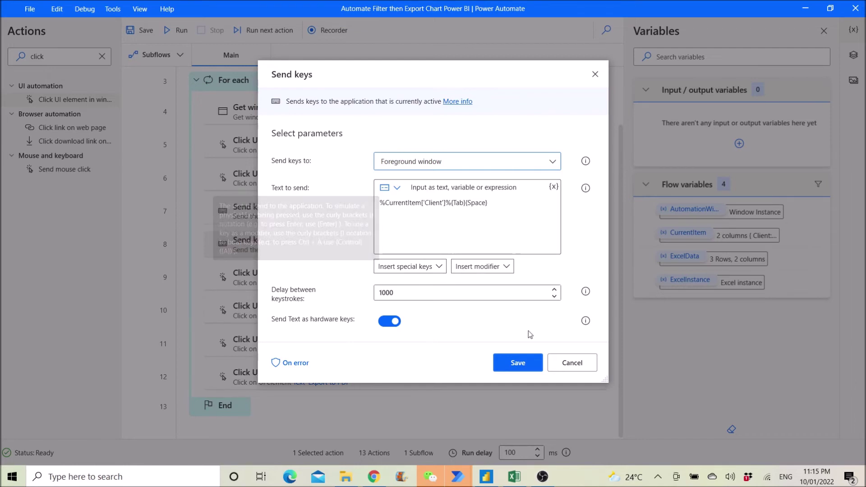
click(569, 364)
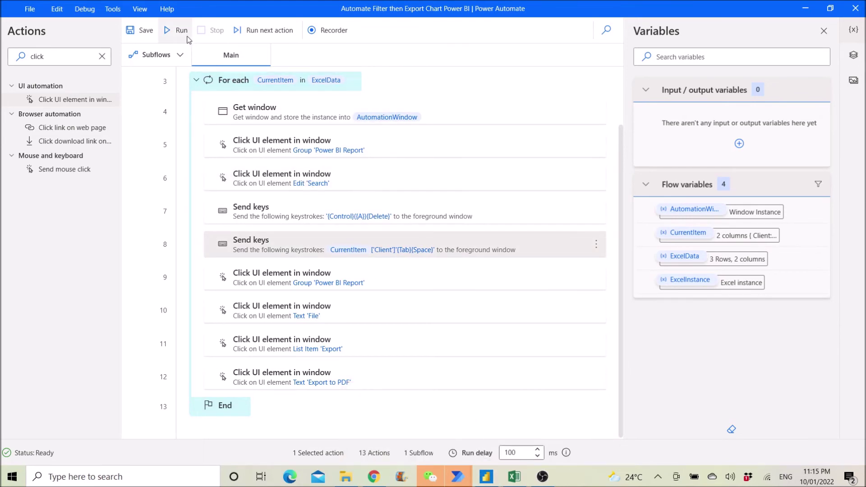
- Leave the Export page, erase the Client filter and its search text, and return to the 13-action flow
click(486, 477)
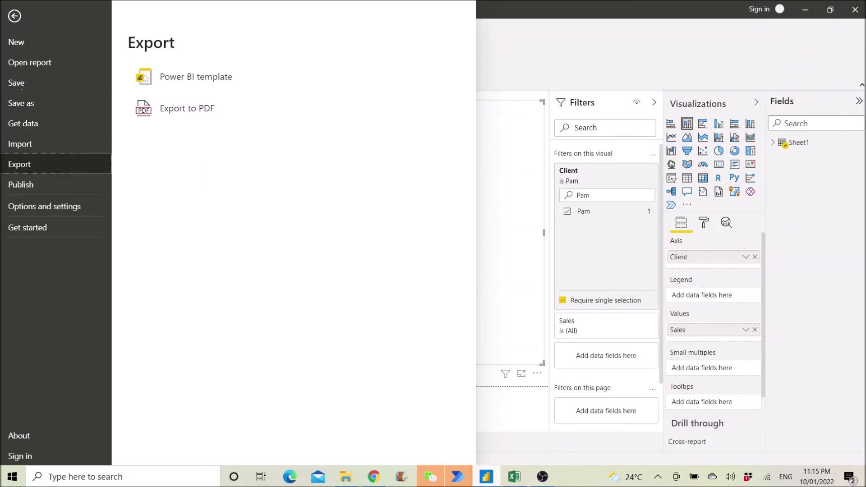
click(530, 37)
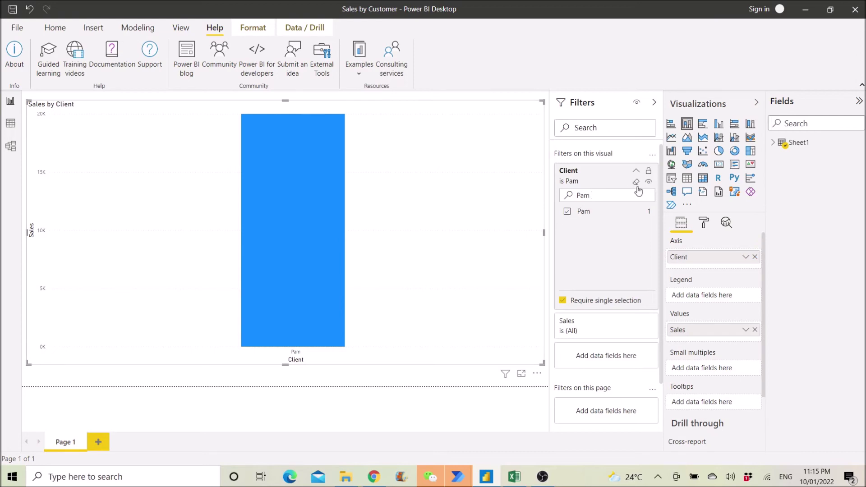
click(635, 182)
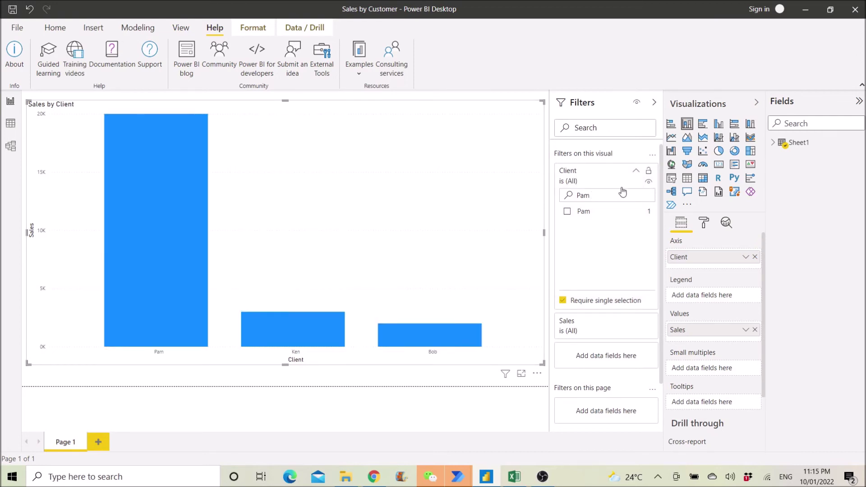
click(603, 197)
key(BackSpace)
key(BackSpace)
key(BackSpace)
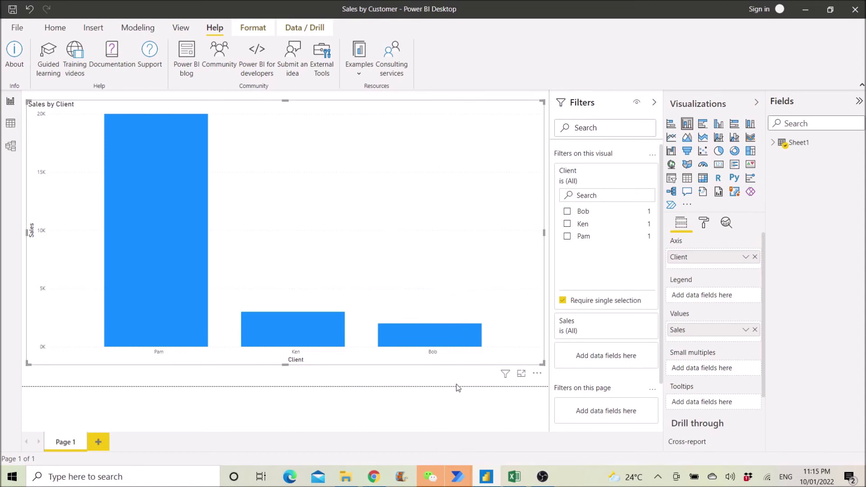
mouse_move(457, 476)
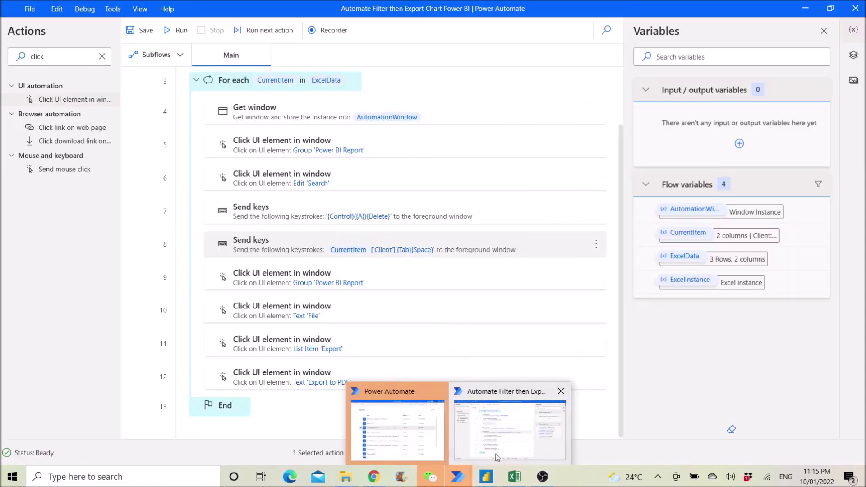
click(496, 454)
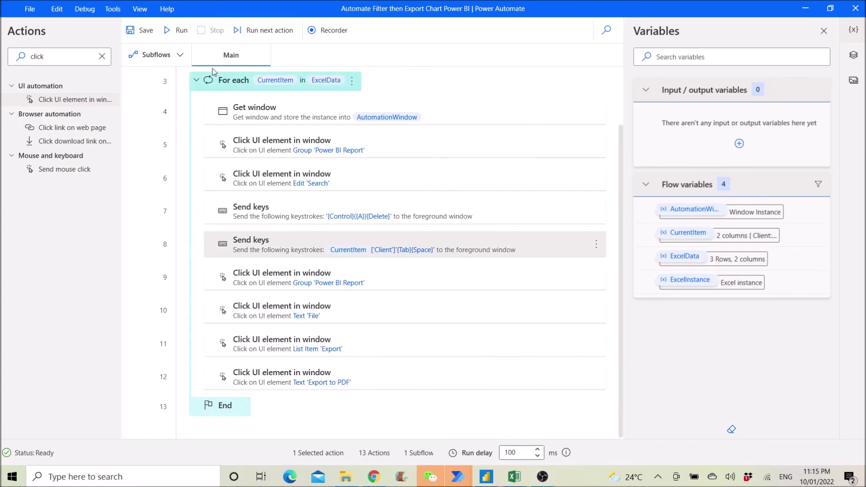
scroll(296, 134, up, 2)
- Run the flow so it filters the chart to Bob and goes through File > Export
click(180, 30)
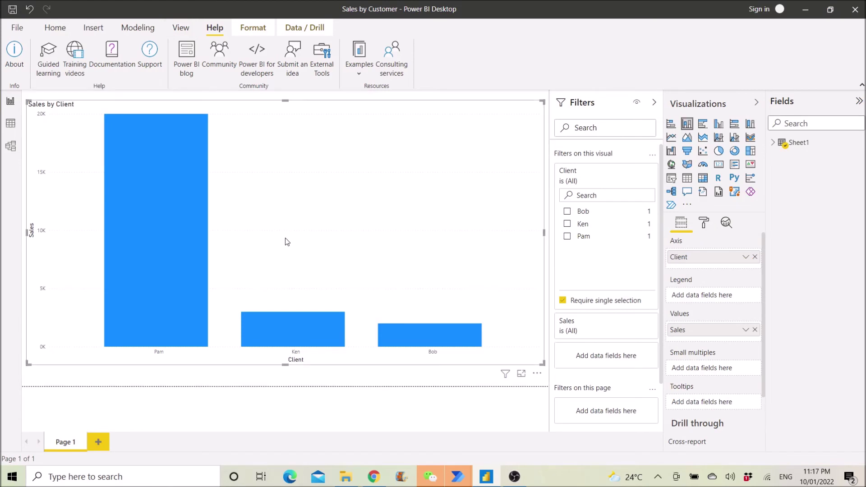
text(B)
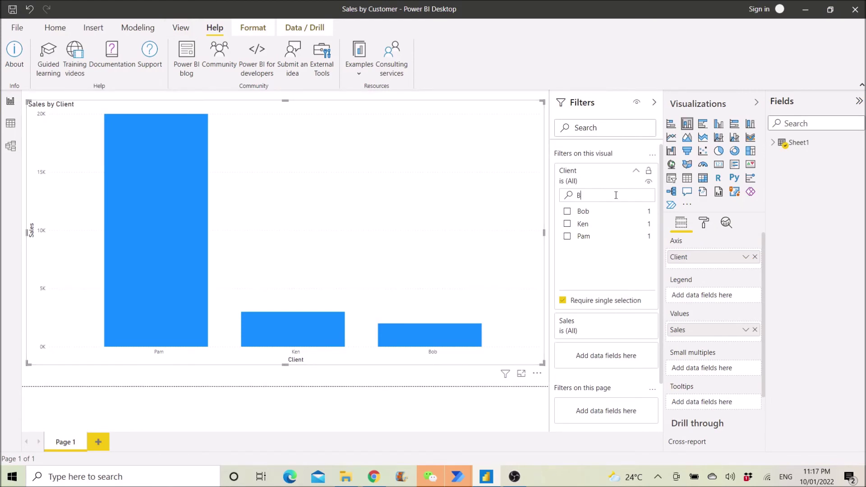
text(ob)
key(Tab)
key(space)
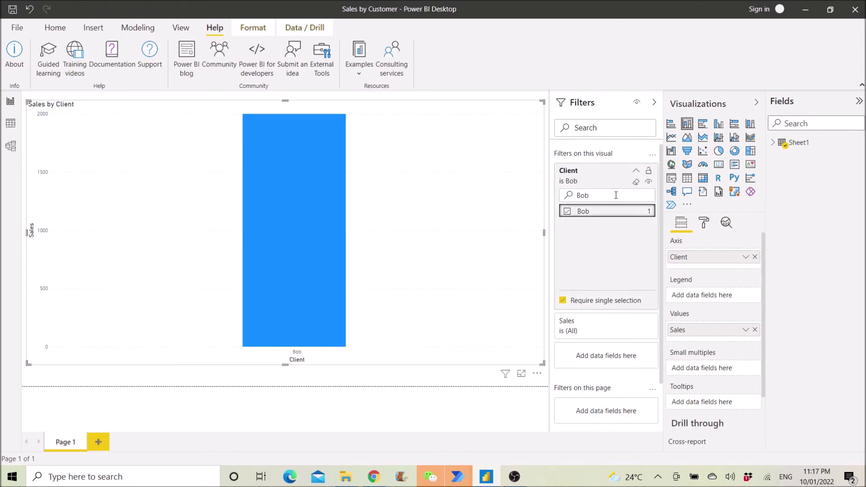
key(ctrl+F6)
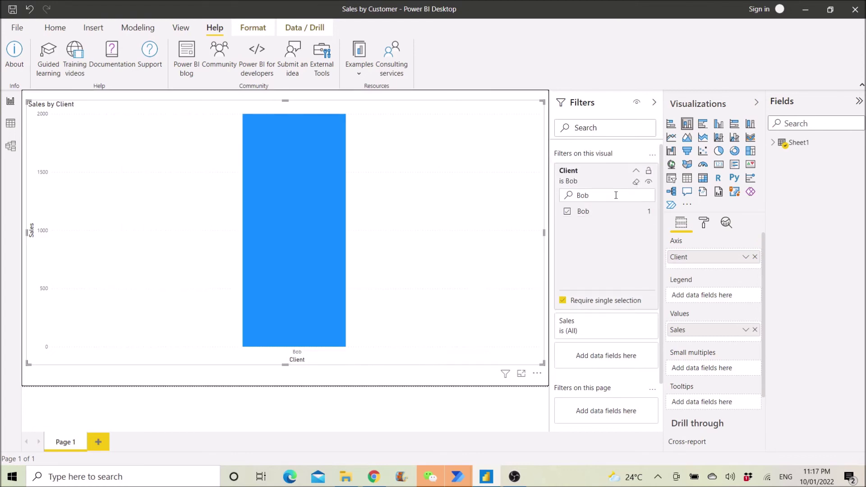
click(17, 27)
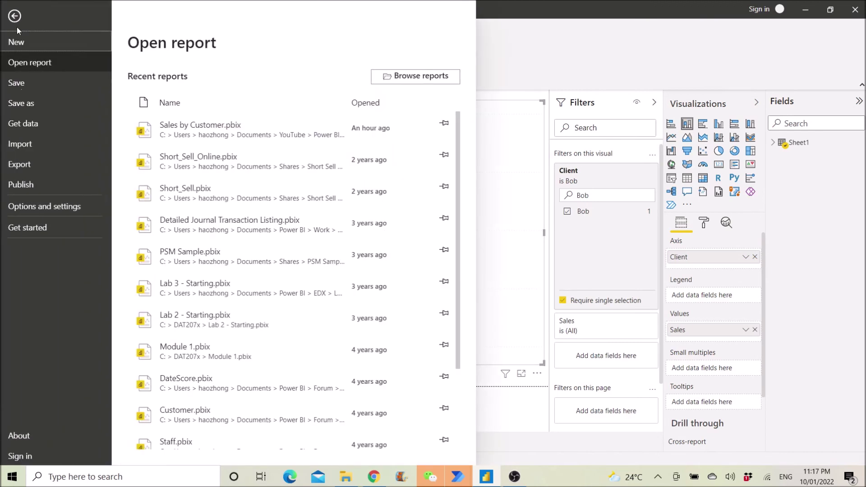
key(e)
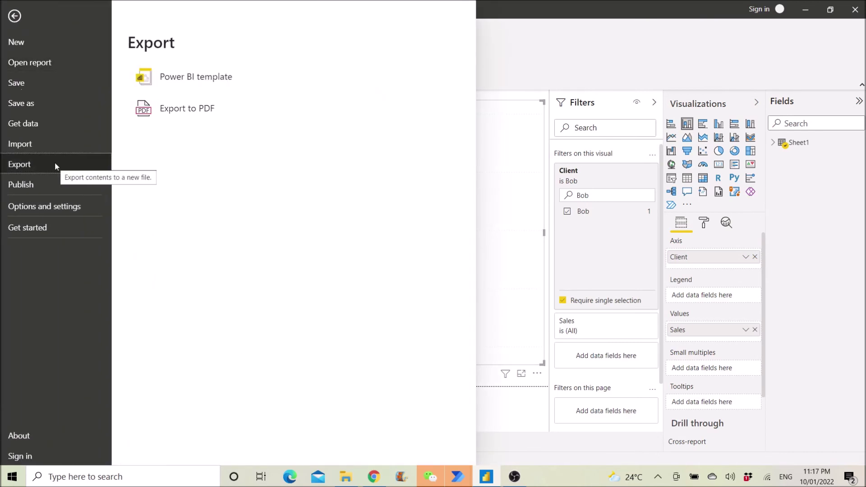
key(Escape)
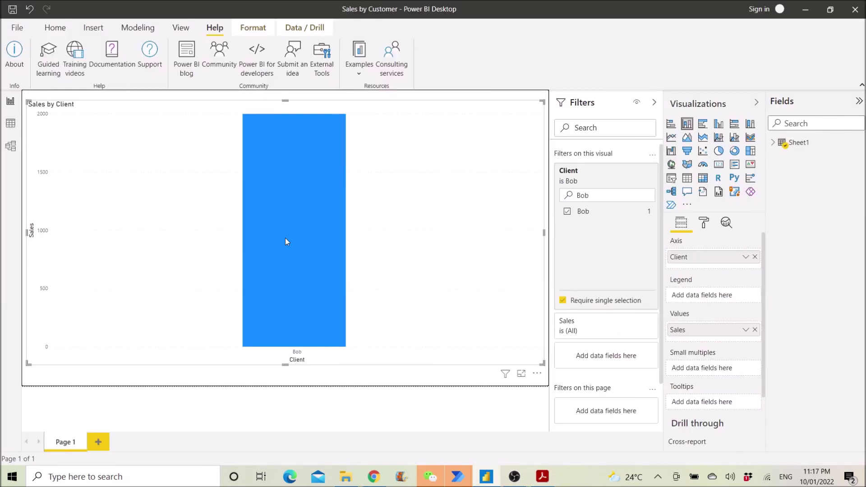
- The flow switches the Client filter to Ken and exports that chart to PDF
click(615, 195)
key(BackSpace)
key(BackSpace)
key(BackSpace)
text(K)
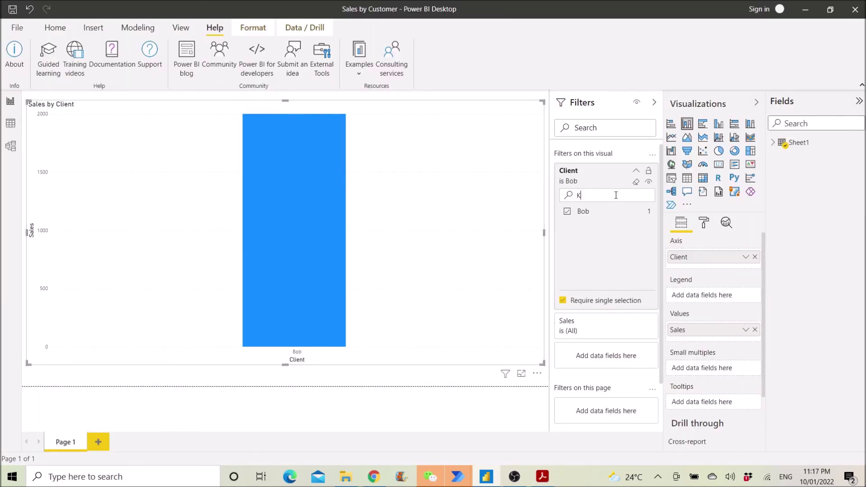
text(e)
key(Tab)
key(space)
key(Tab)
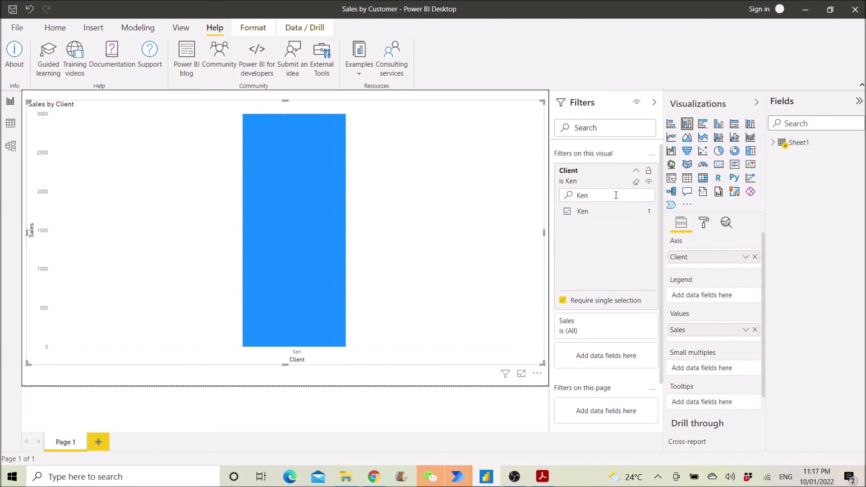
click(17, 28)
key(e)
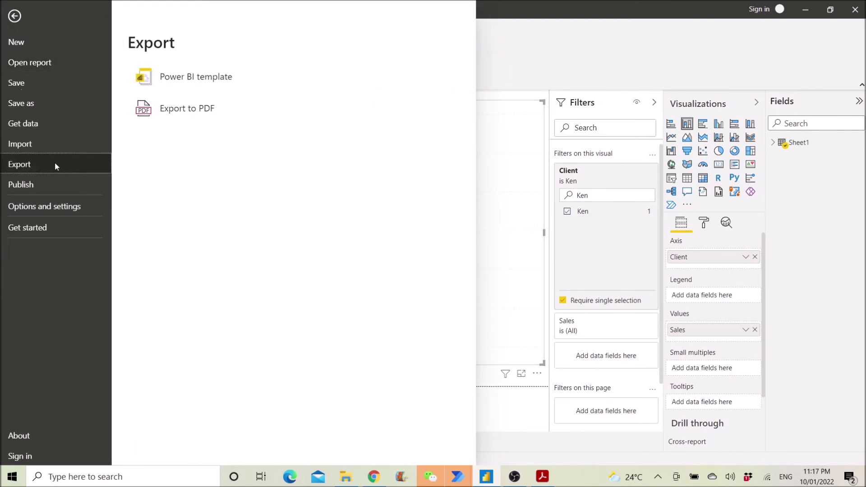
click(187, 109)
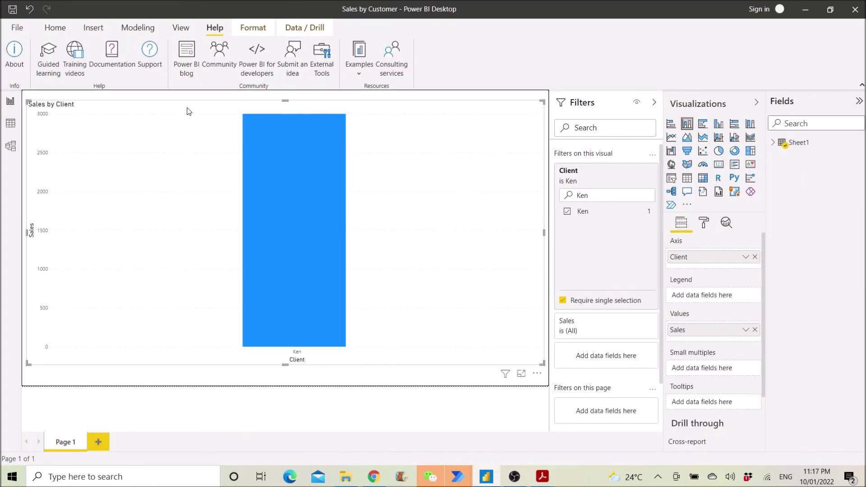
- The flow filters the chart to Pam and exports the final PDF
double_click(615, 195)
text(Pam)
key(Tab)
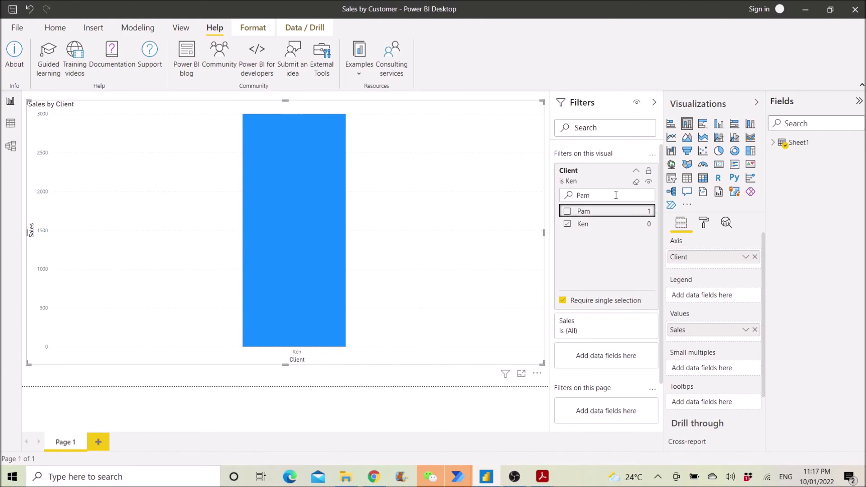
key(space)
key(ctrl+F6)
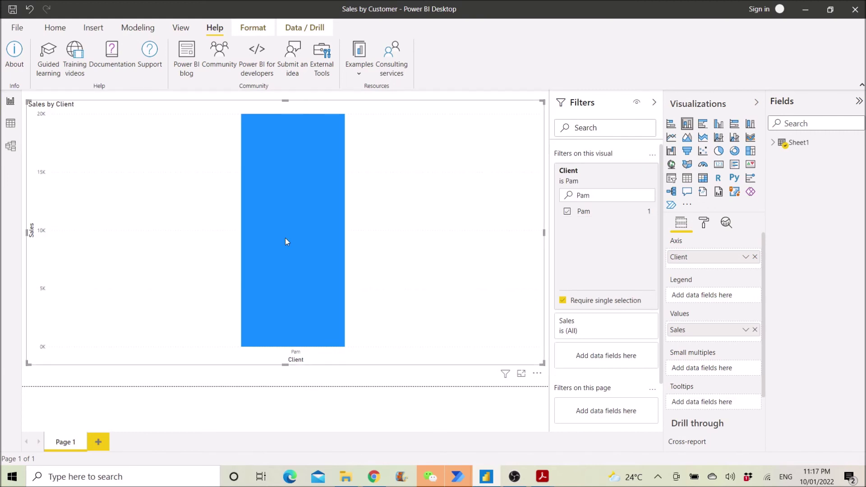
click(17, 27)
key(e)
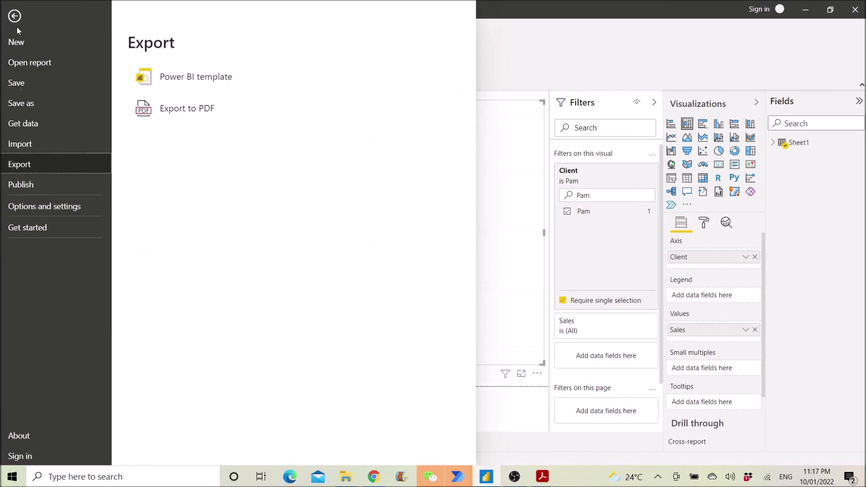
click(187, 110)
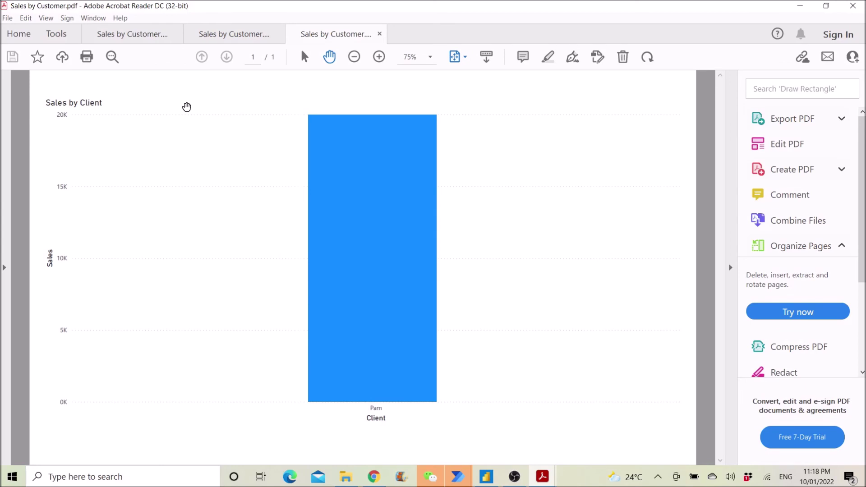
- Compare the three Sales by Customer.pdf tabs in Acrobat Reader, each charting one client
click(134, 40)
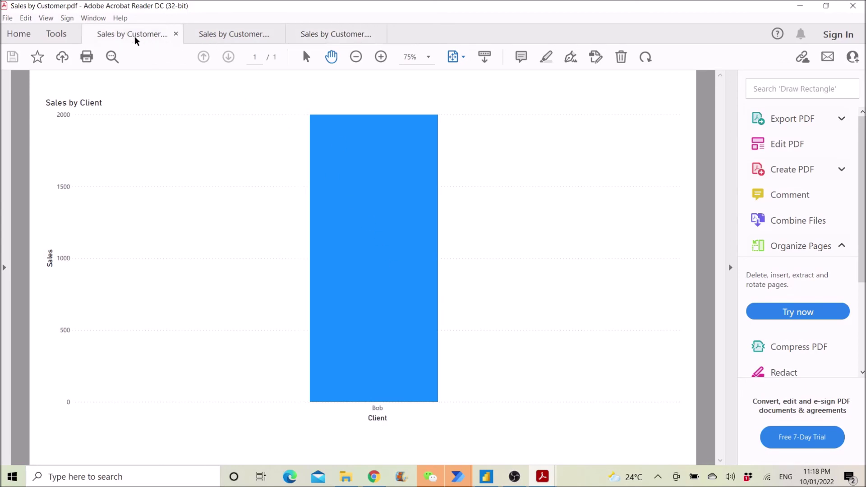
click(220, 40)
click(331, 37)
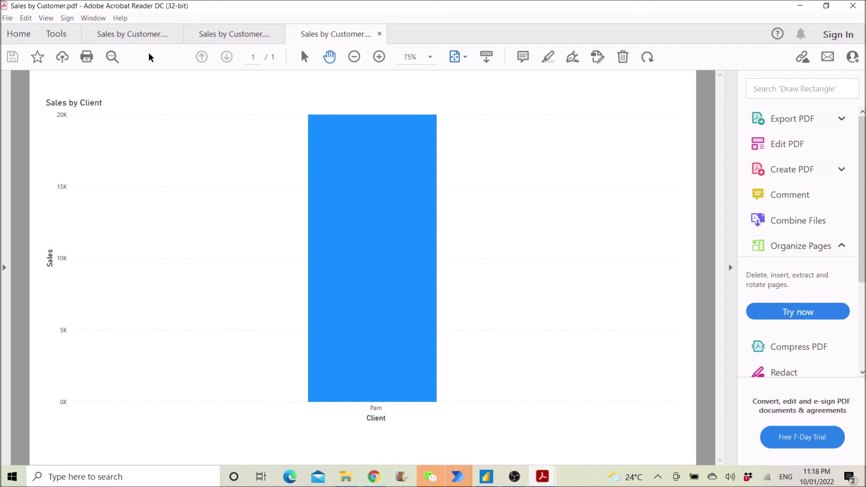
click(132, 43)
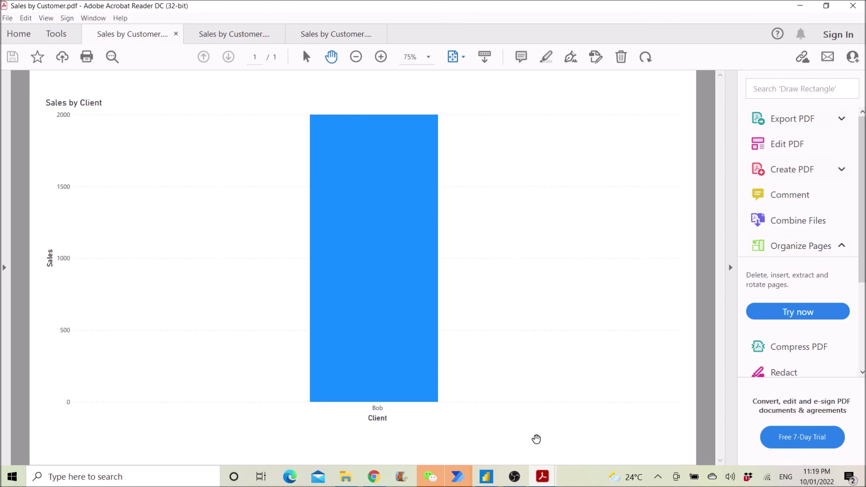
click(514, 478)
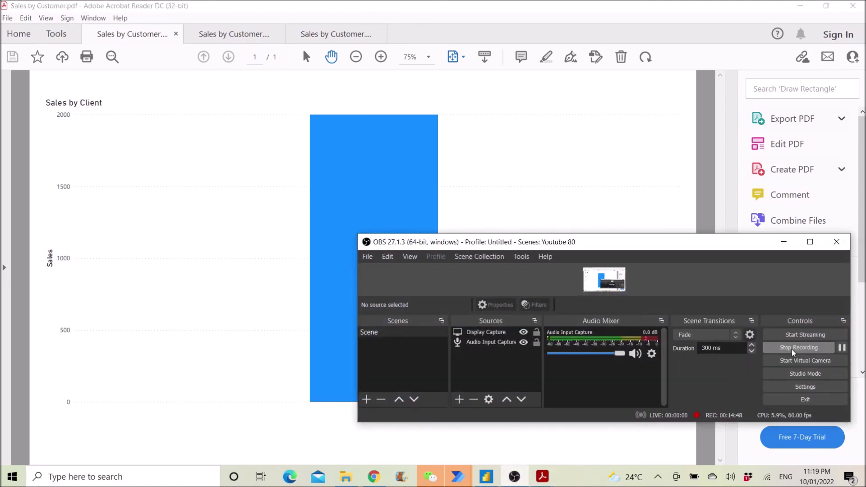